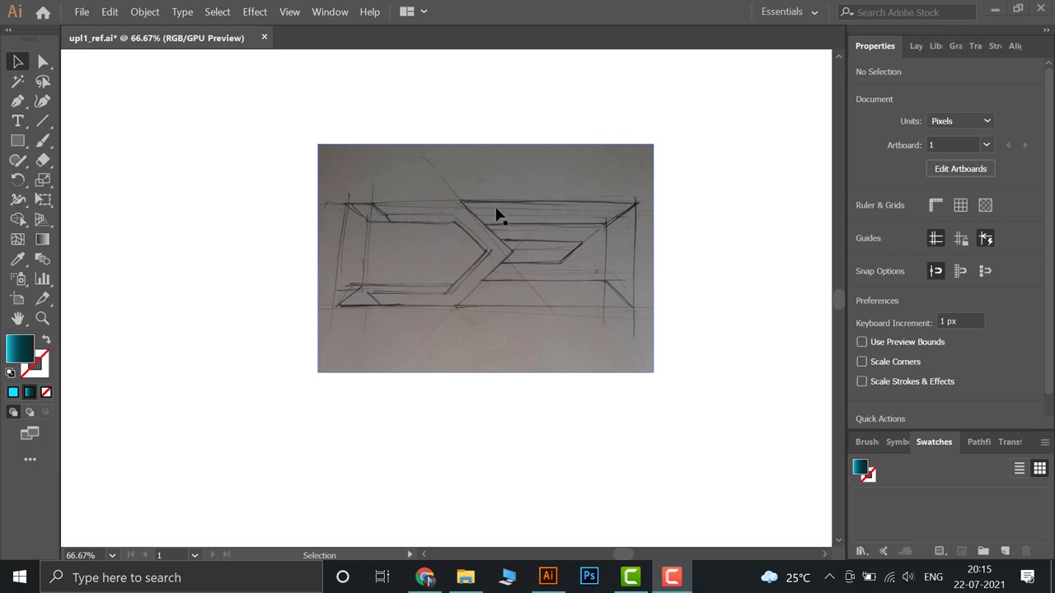
# - Lower the opacity of the reference sketch image to 41% so it can serve as a tracing template
pyautogui.scroll(1, 519, 222)
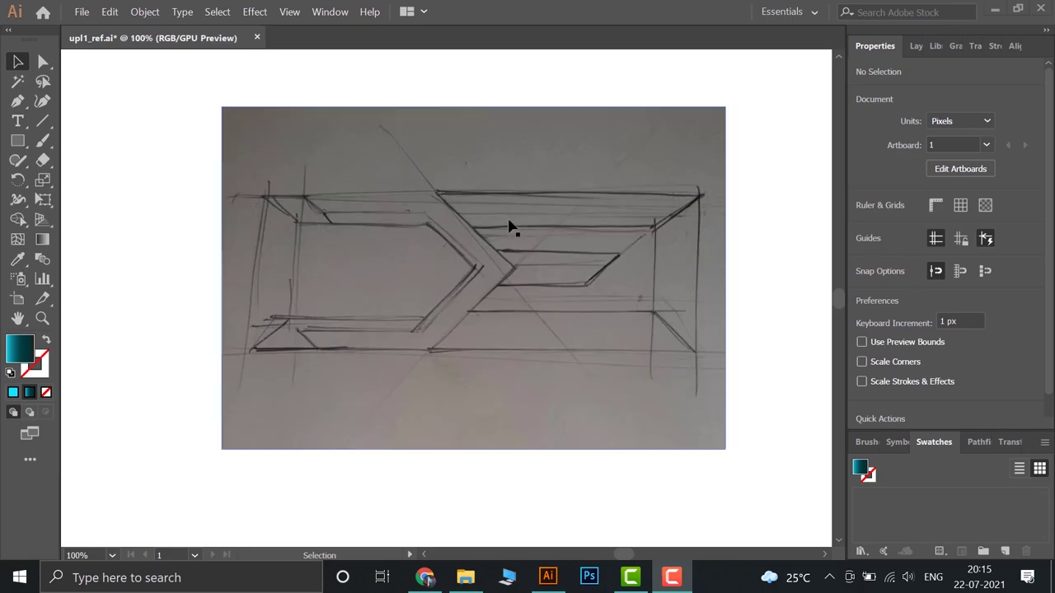
pyautogui.scroll(1, 482, 247)
pyautogui.click(452, 272)
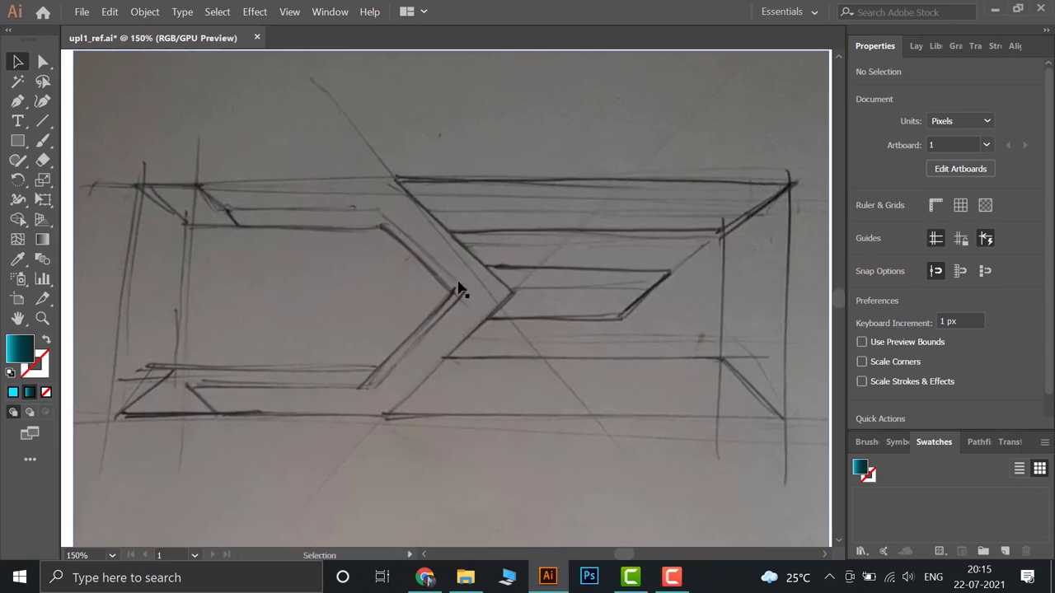
pyautogui.scroll(-1, 482, 281)
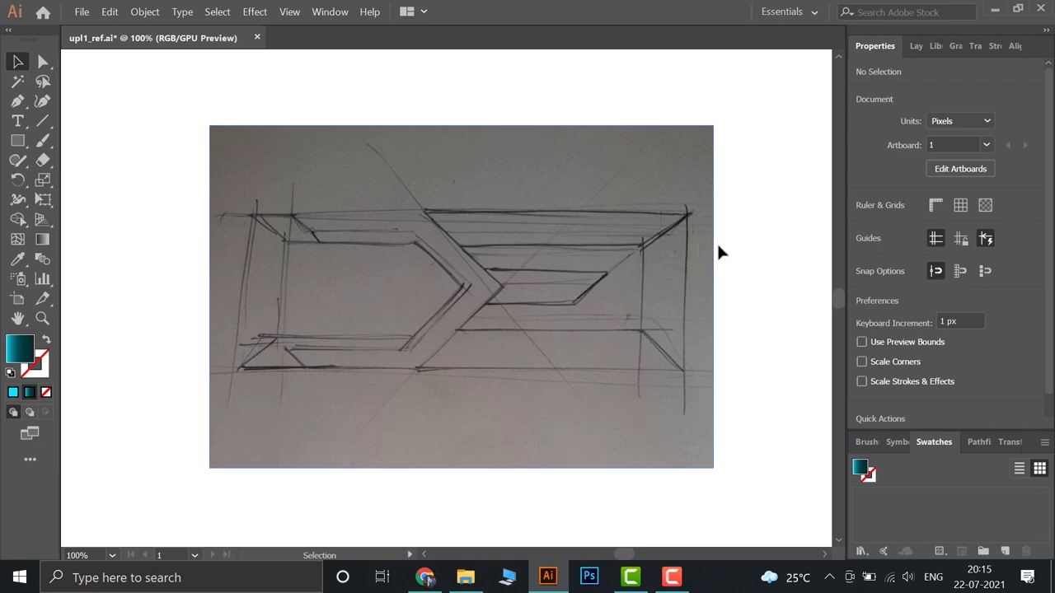
pyautogui.click(581, 225)
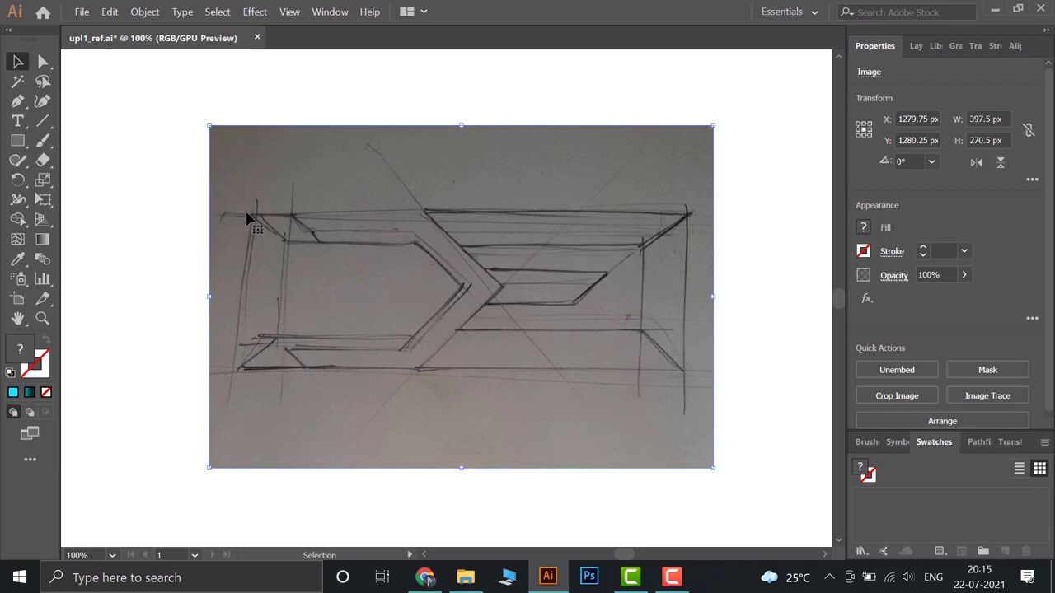
pyautogui.click(965, 276)
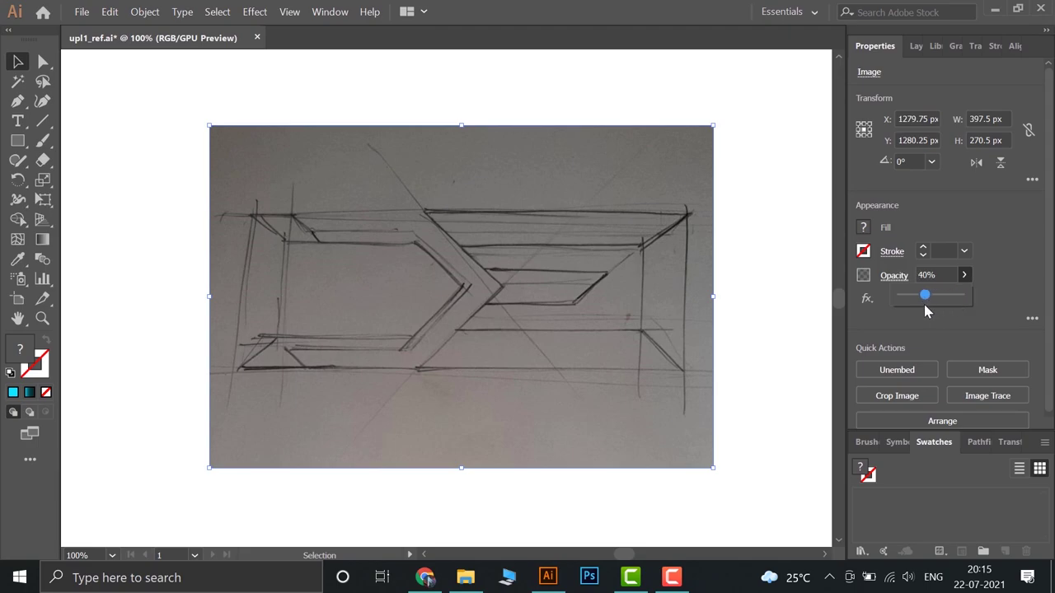
pyautogui.moveTo(927, 295); pyautogui.dragTo(925, 295)
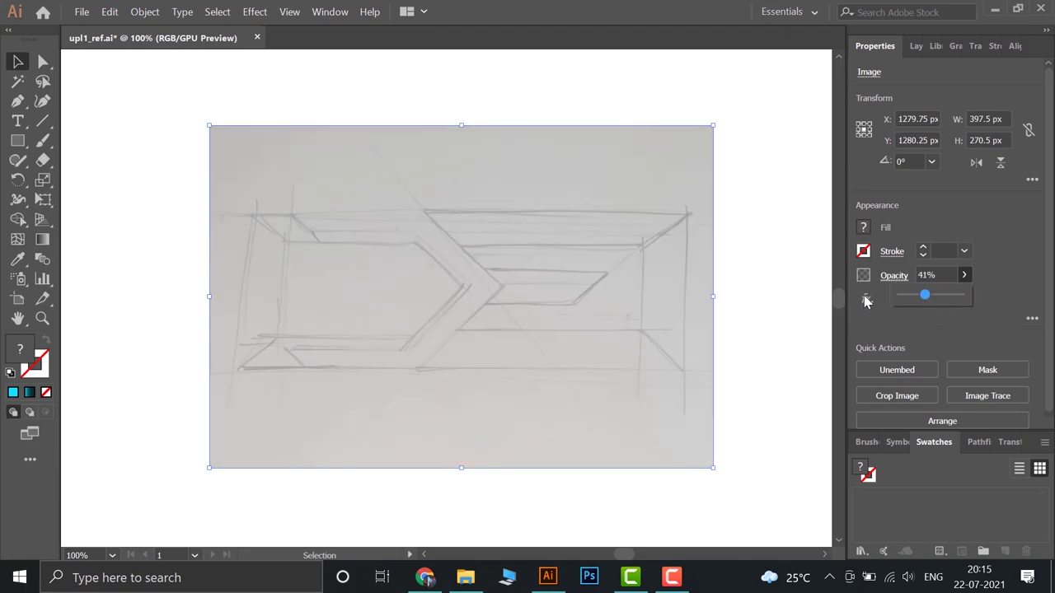
pyautogui.click(785, 265)
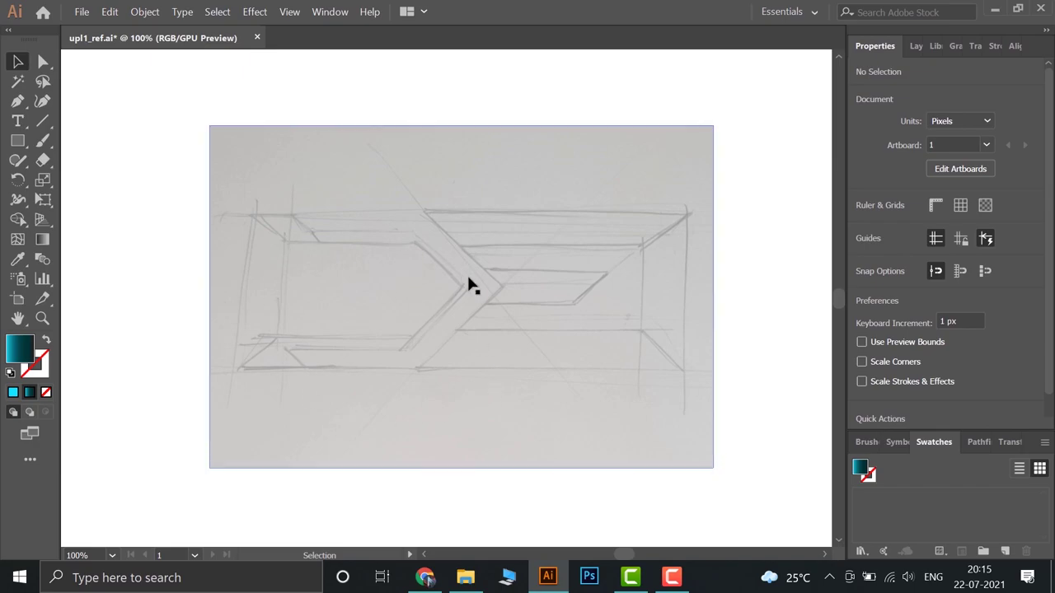
# - Add a new layer directly above the sketch's Layer 1 and hide Layer 3
pyautogui.click(913, 46)
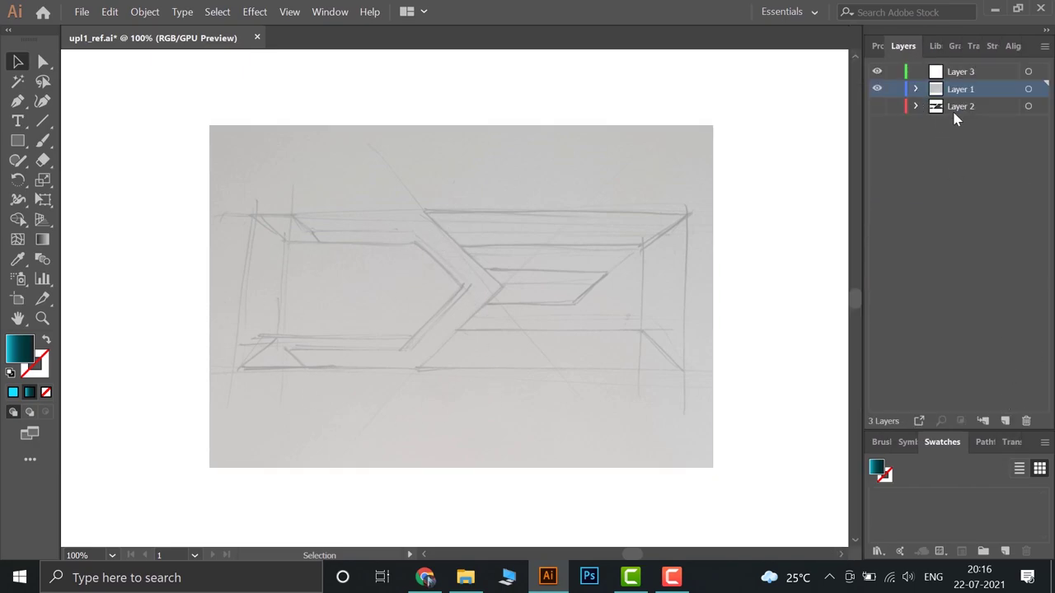
pyautogui.click(1005, 420)
pyautogui.click(877, 71)
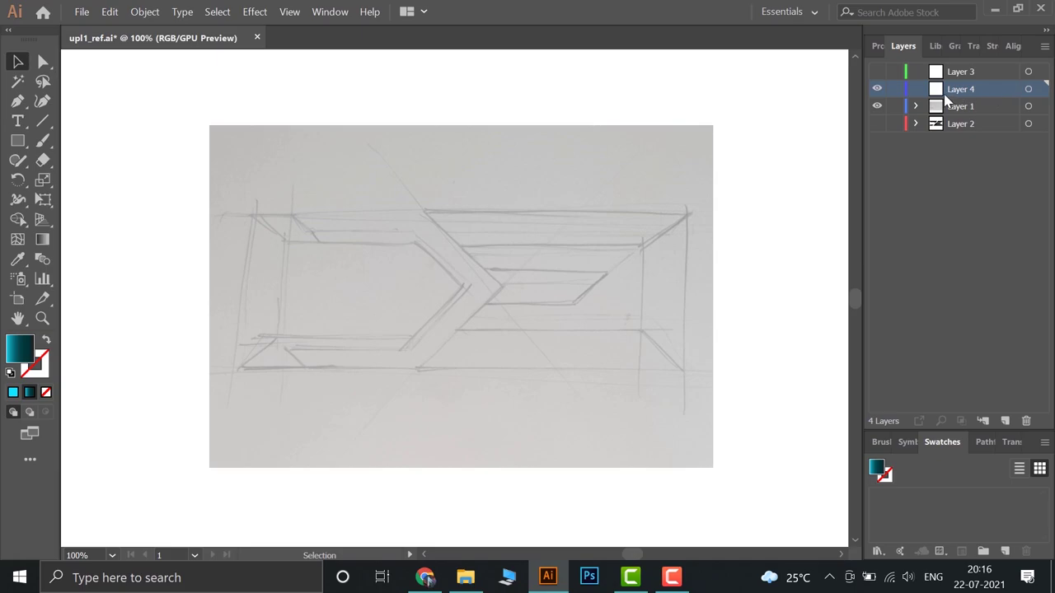
# - Start a Pen path on Layer 4 along the sketch's top edge from its left corner to the right corner, continuing down the slanted end
pyautogui.click(18, 100)
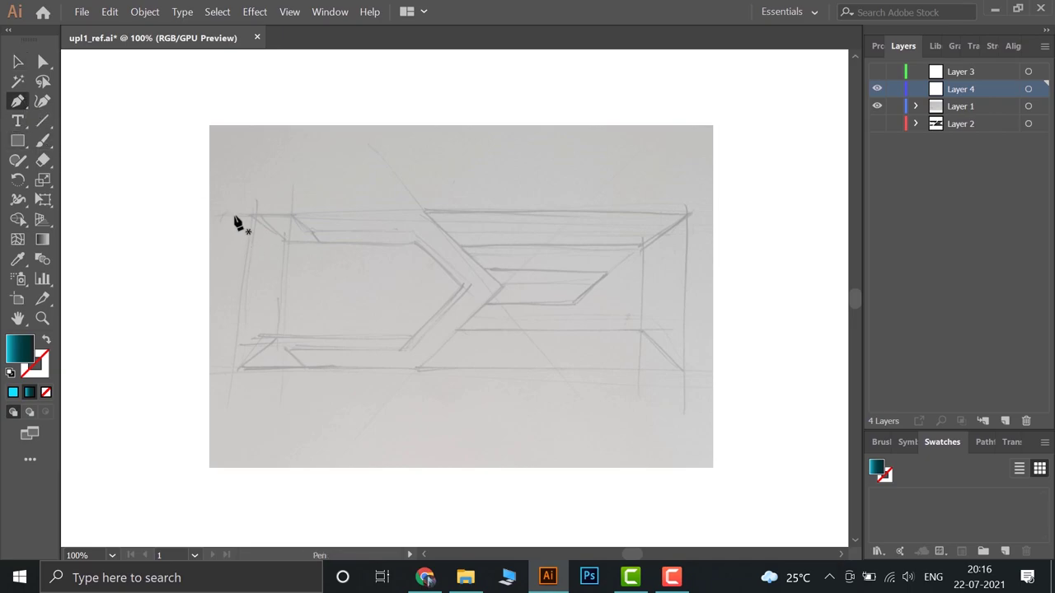
pyautogui.scroll(2, 249, 216)
pyautogui.scroll(1, 251, 218)
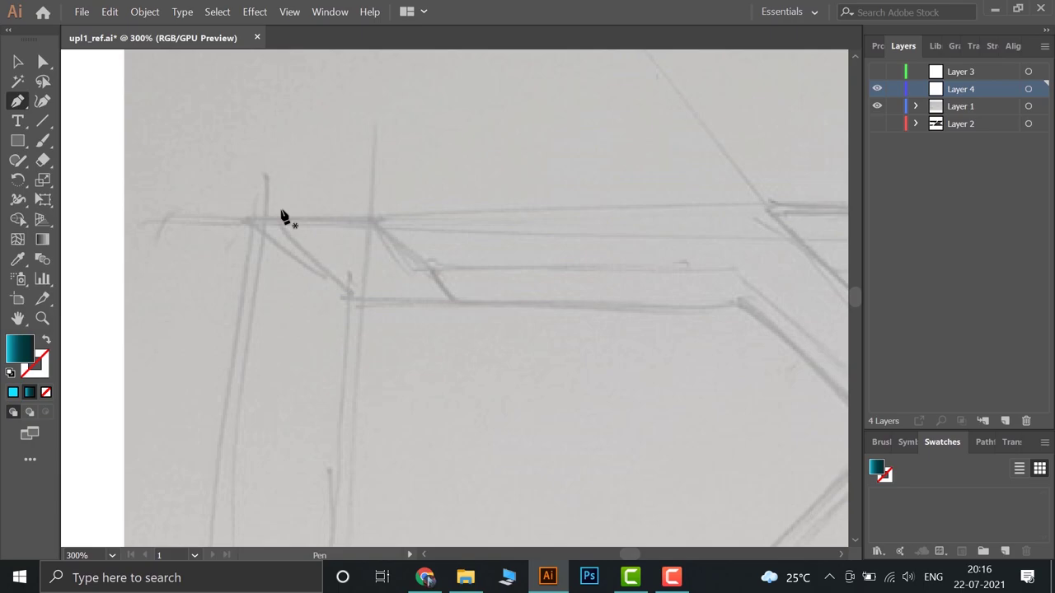
pyautogui.press('space')
pyautogui.moveTo(280, 218); pyautogui.dragTo(189, 196)
pyautogui.scroll(-2, 143, 191)
pyautogui.scroll(1, 142, 191)
pyautogui.scroll(-2, 144, 194)
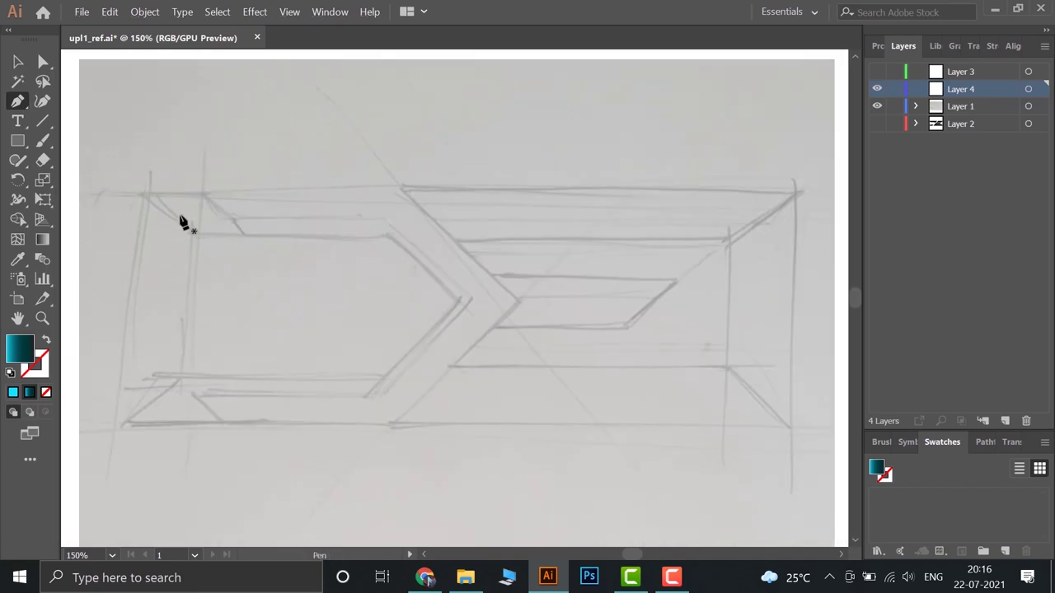
pyautogui.press('space')
pyautogui.moveTo(165, 166); pyautogui.dragTo(228, 174)
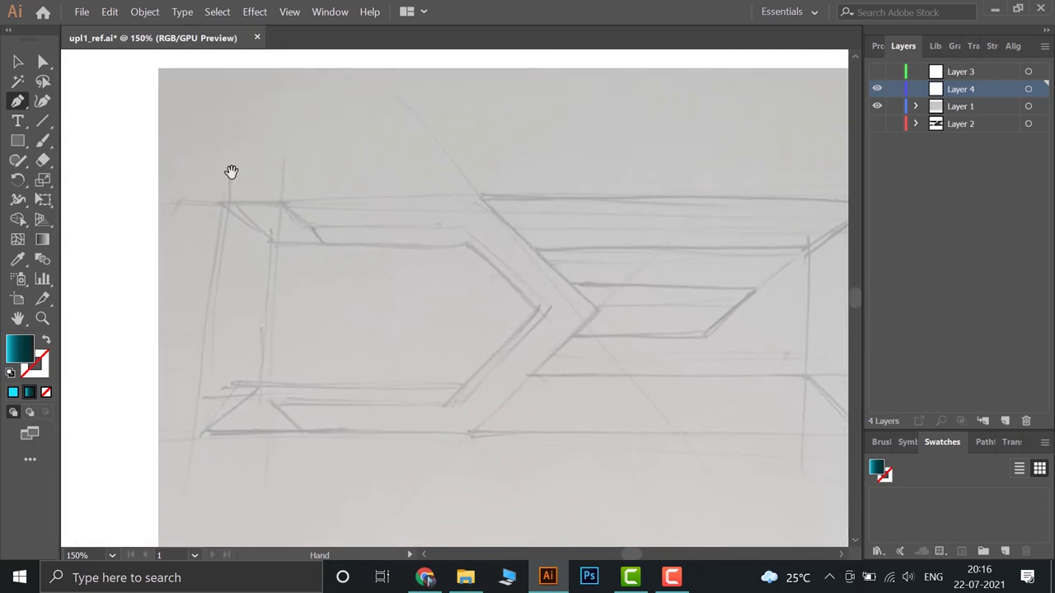
pyautogui.scroll(2, 285, 221)
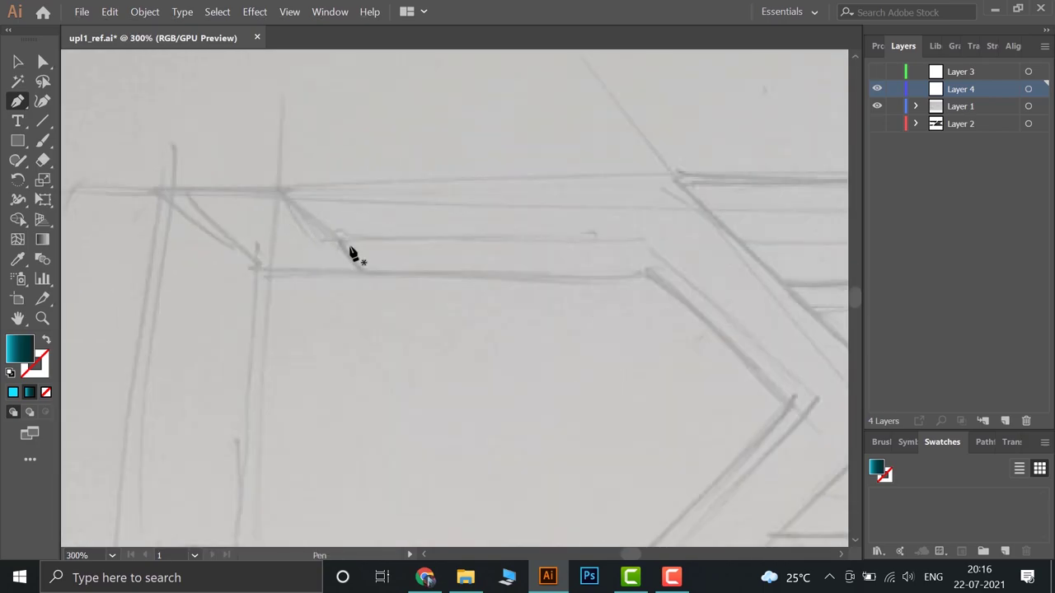
pyautogui.scroll(2, 382, 301)
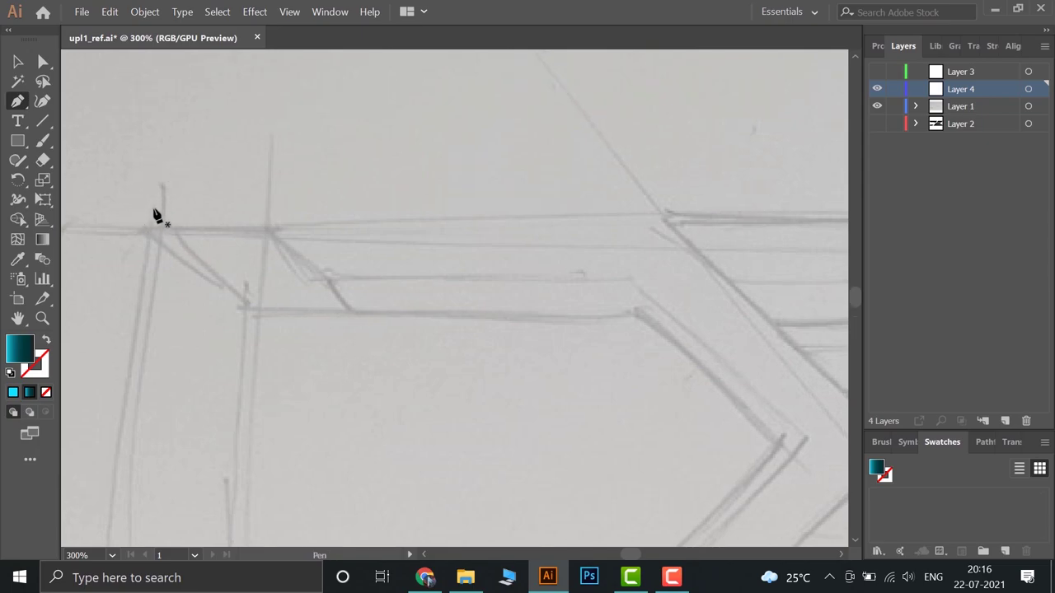
pyautogui.click(147, 213)
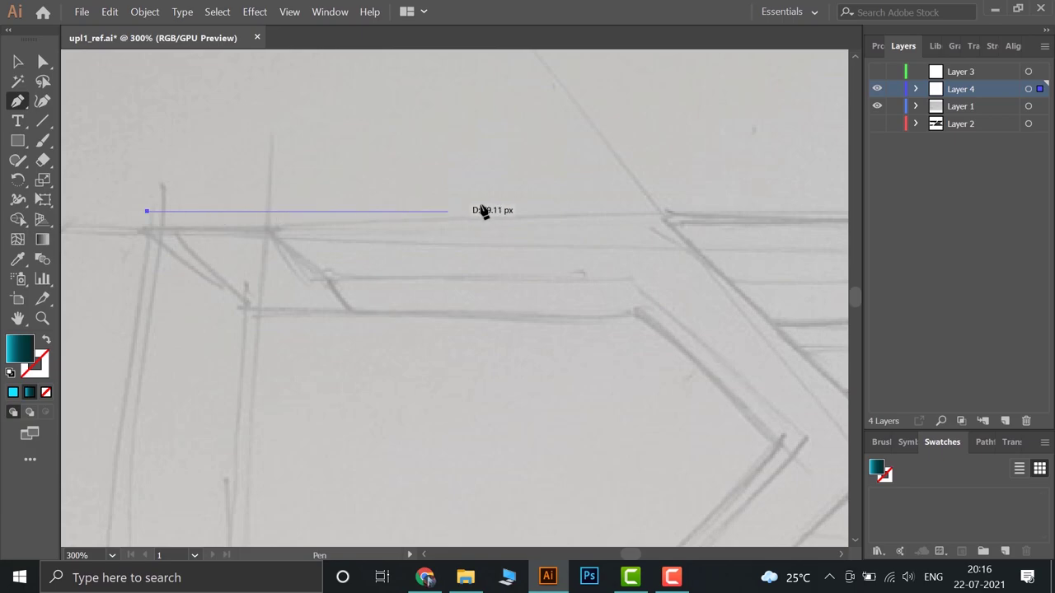
pyautogui.press('space')
pyautogui.moveTo(701, 224); pyautogui.dragTo(115, 262)
pyautogui.moveTo(584, 276); pyautogui.dragTo(328, 277)
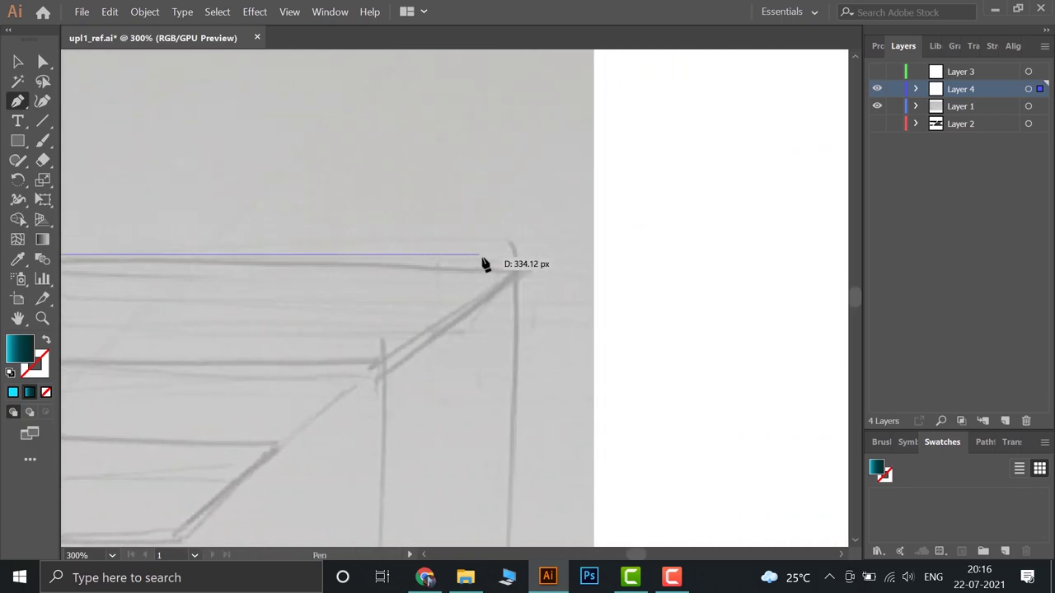
pyautogui.click(530, 256)
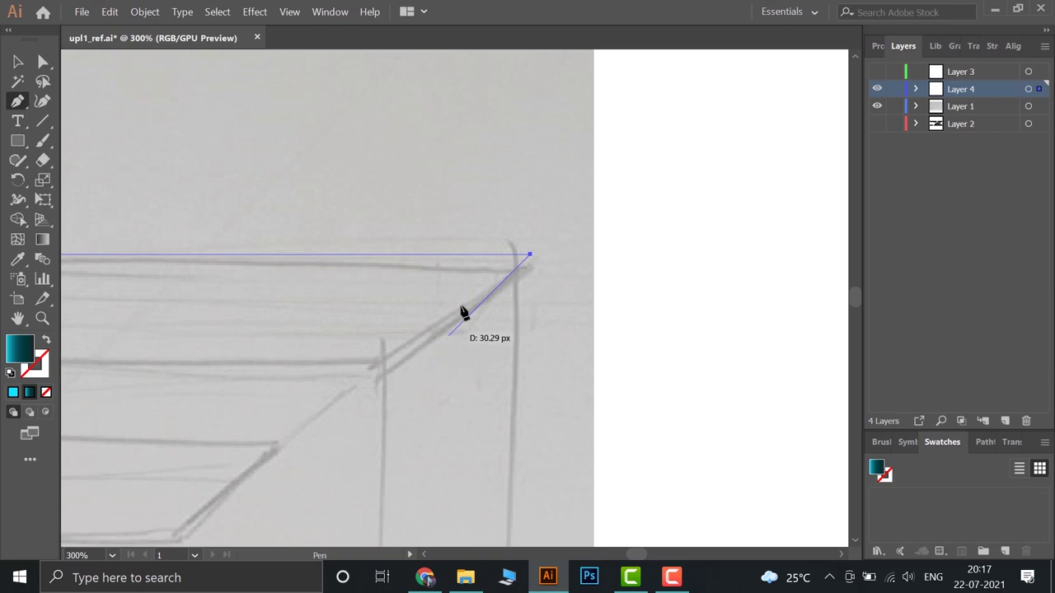
pyautogui.click(417, 367)
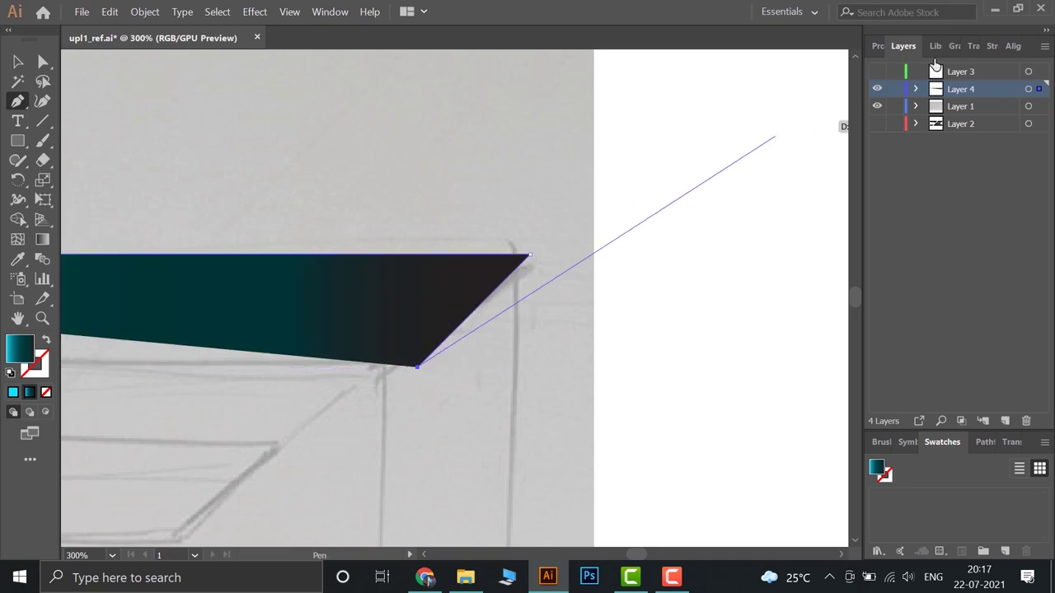
# - Give the path no fill and a black stroke of 0.25 pt
pyautogui.click(878, 46)
pyautogui.click(863, 234)
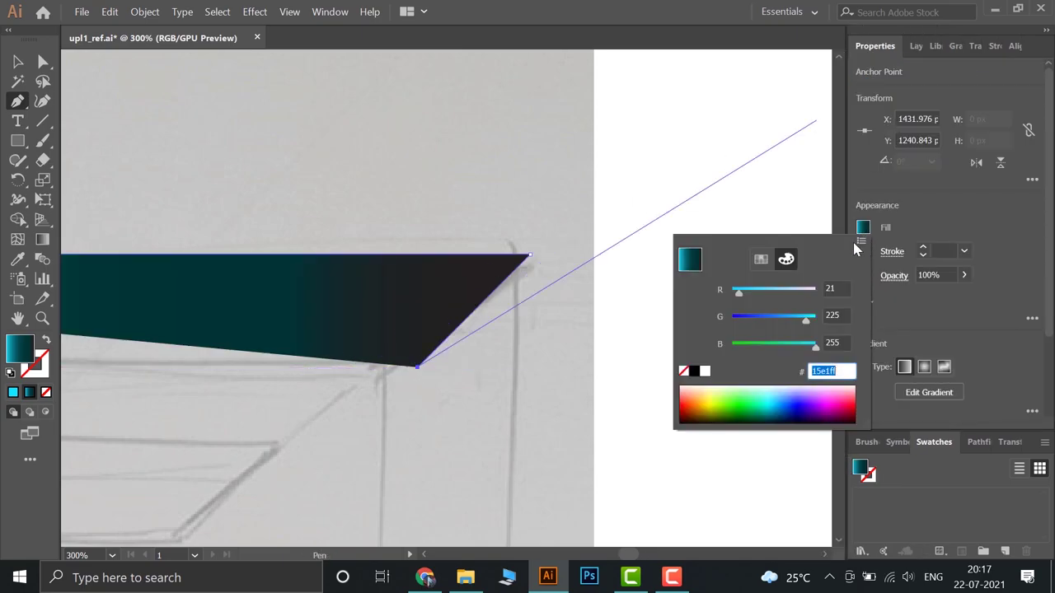
pyautogui.click(683, 371)
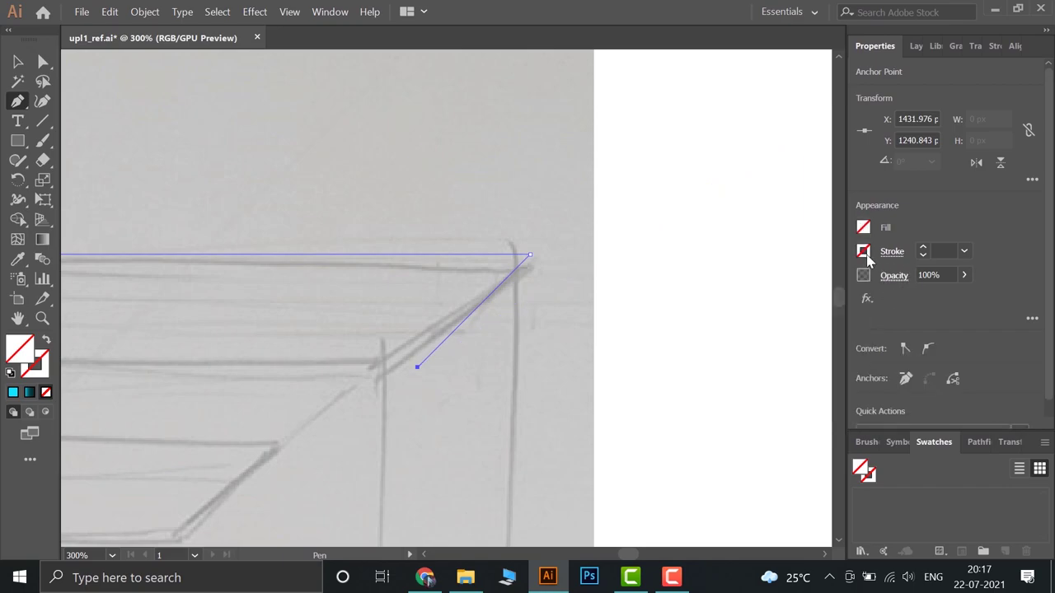
pyautogui.click(862, 251)
pyautogui.click(695, 396)
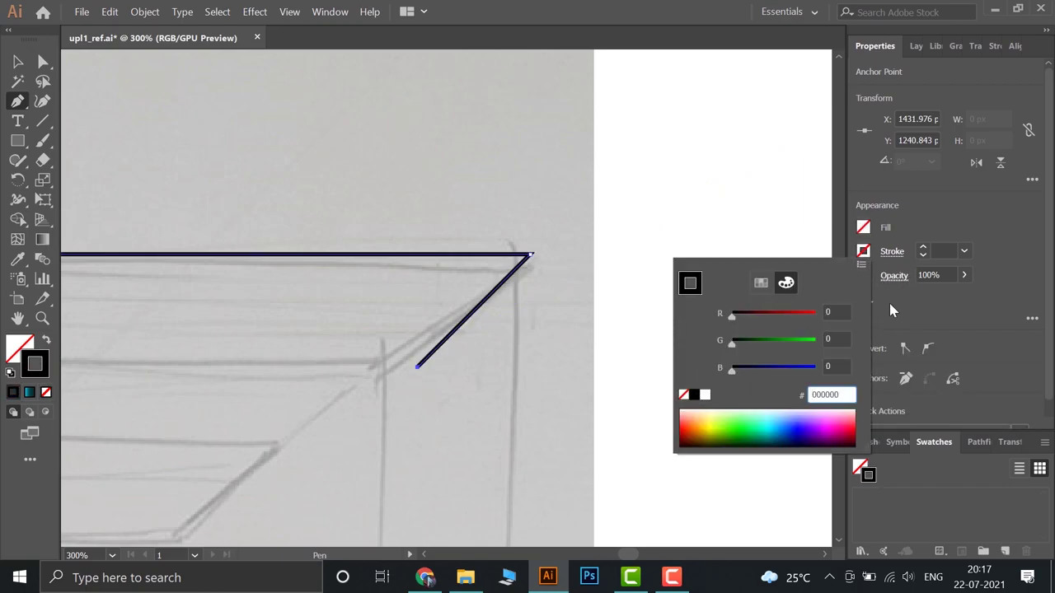
pyautogui.click(924, 254)
pyautogui.click(925, 255)
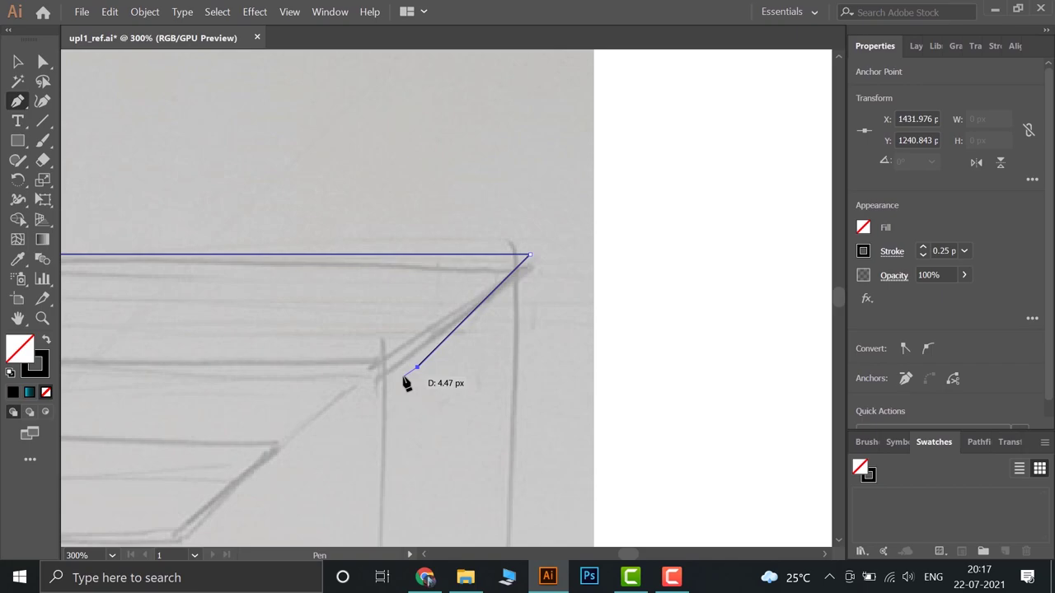
# - Continue the path left along the upper bar's lower edge and diagonally down to the start of the middle bar
pyautogui.moveTo(417, 377); pyautogui.dragTo(617, 321)
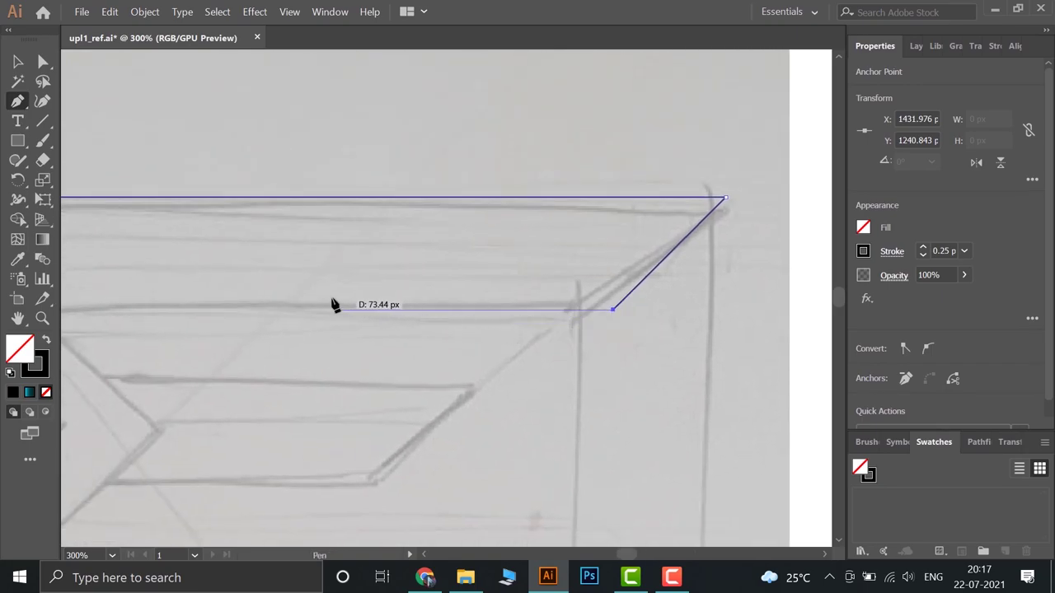
pyautogui.moveTo(313, 316); pyautogui.dragTo(467, 322)
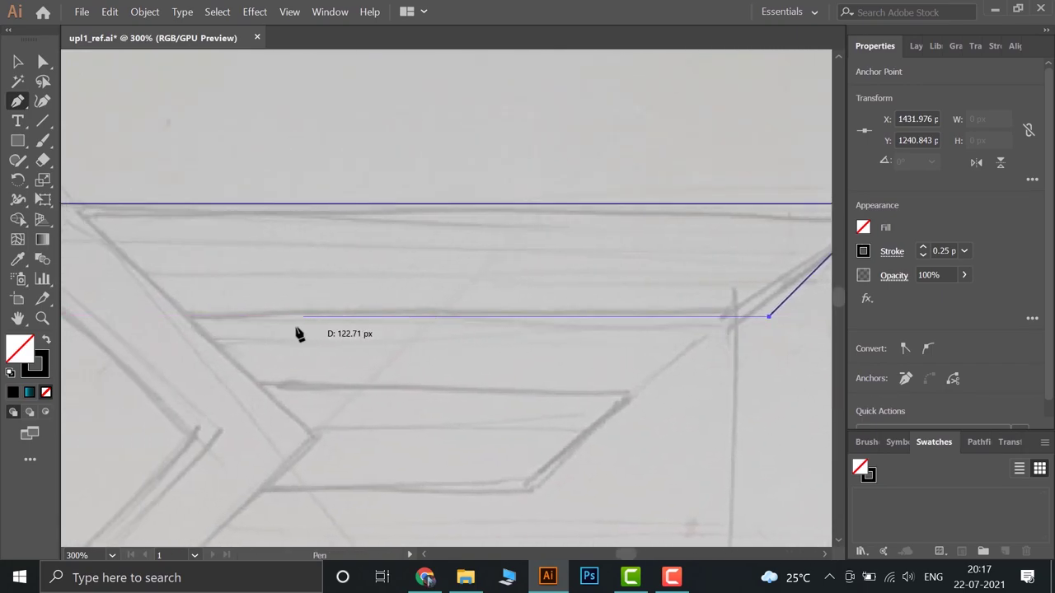
pyautogui.click(191, 317)
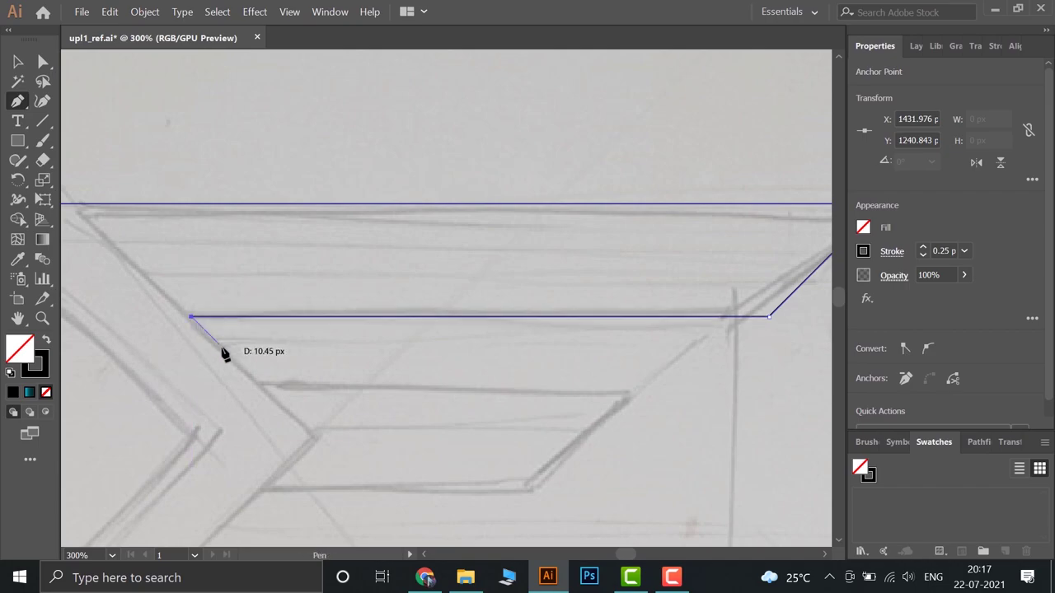
pyautogui.click(258, 382)
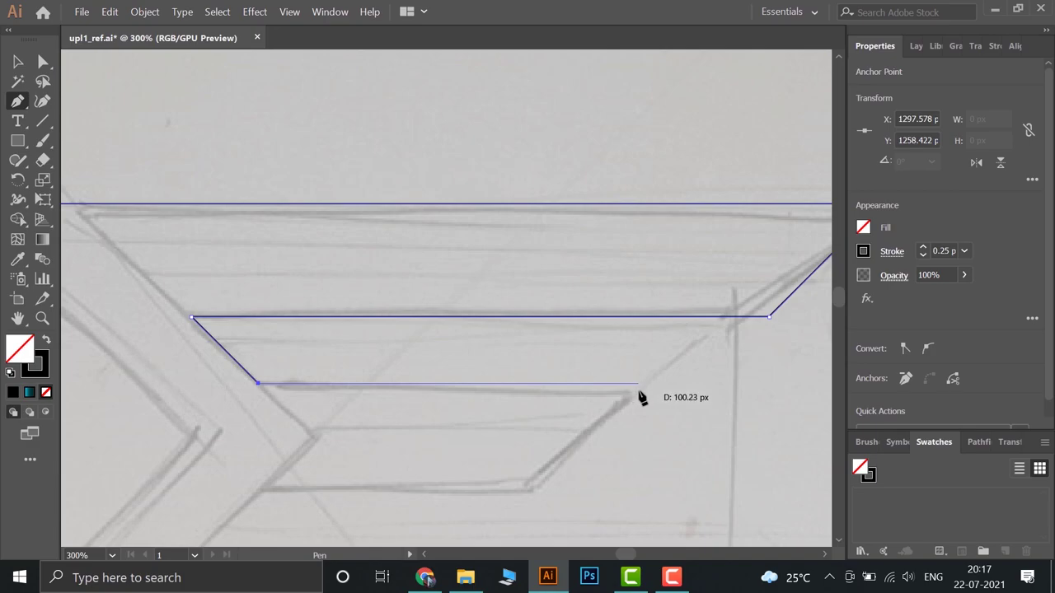
# - Trace around the middle bar: right along its upper edge, down its slanted end and back left along its lower edge to the chevron
pyautogui.click(698, 394)
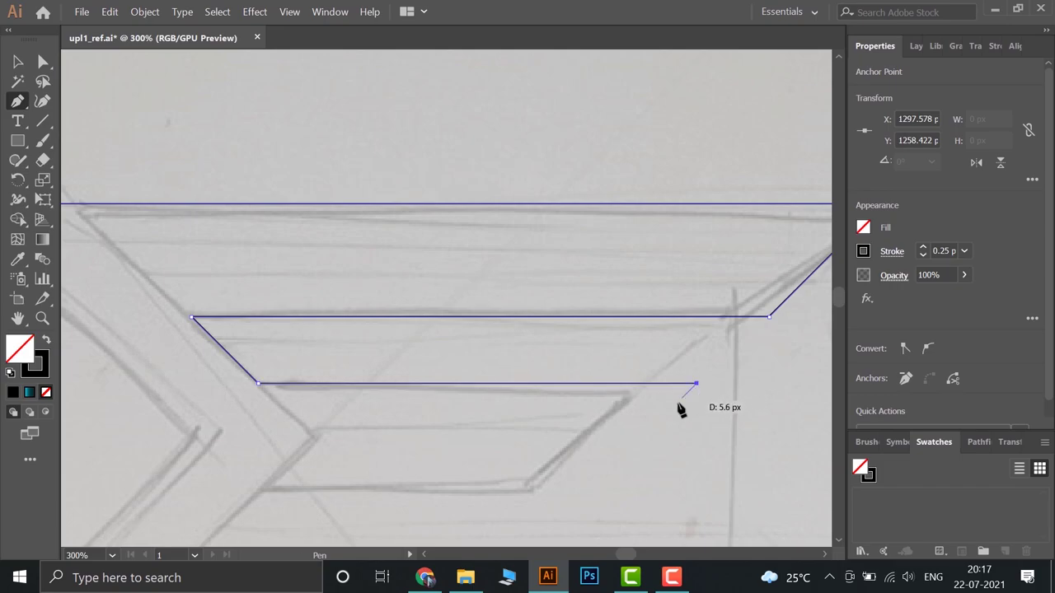
pyautogui.click(584, 495)
pyautogui.click(265, 495)
pyautogui.moveTo(365, 466); pyautogui.dragTo(528, 201)
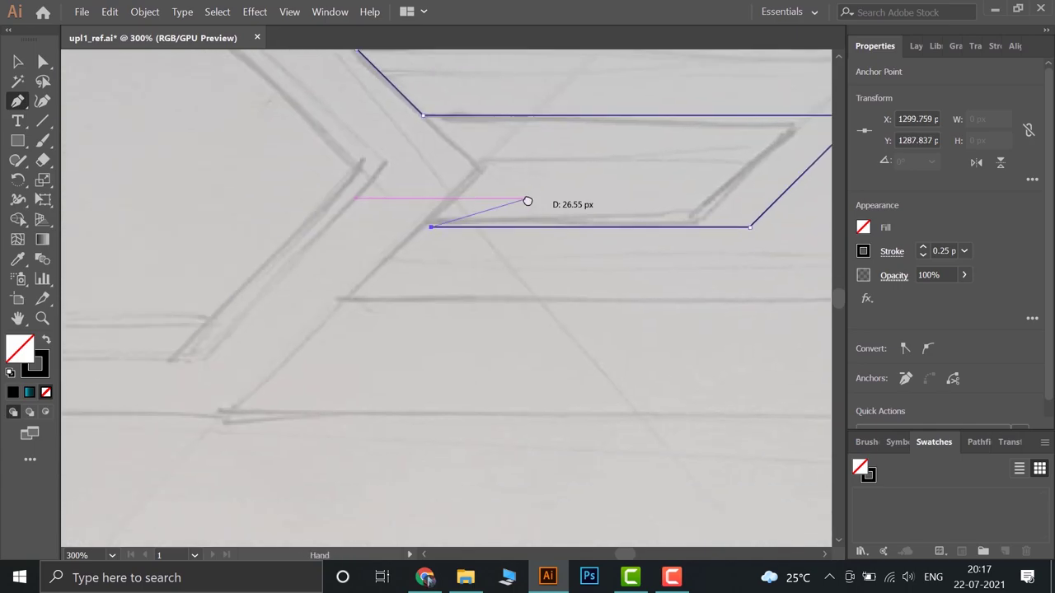
pyautogui.hotkey('ctrl', 'z')
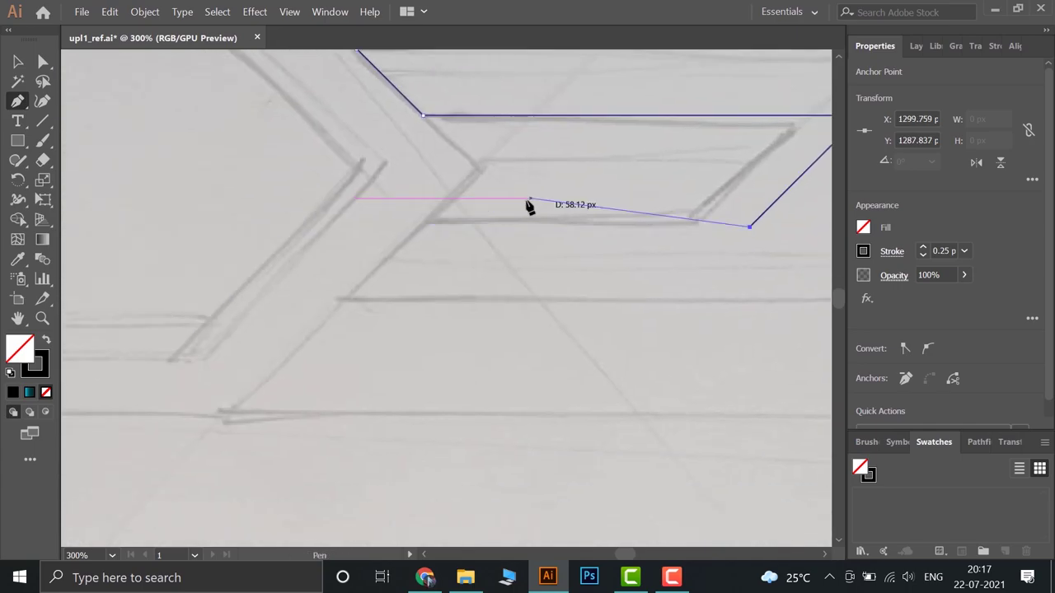
pyautogui.keyDown('shift'); pyautogui.click(421, 227); pyautogui.keyUp('shift')
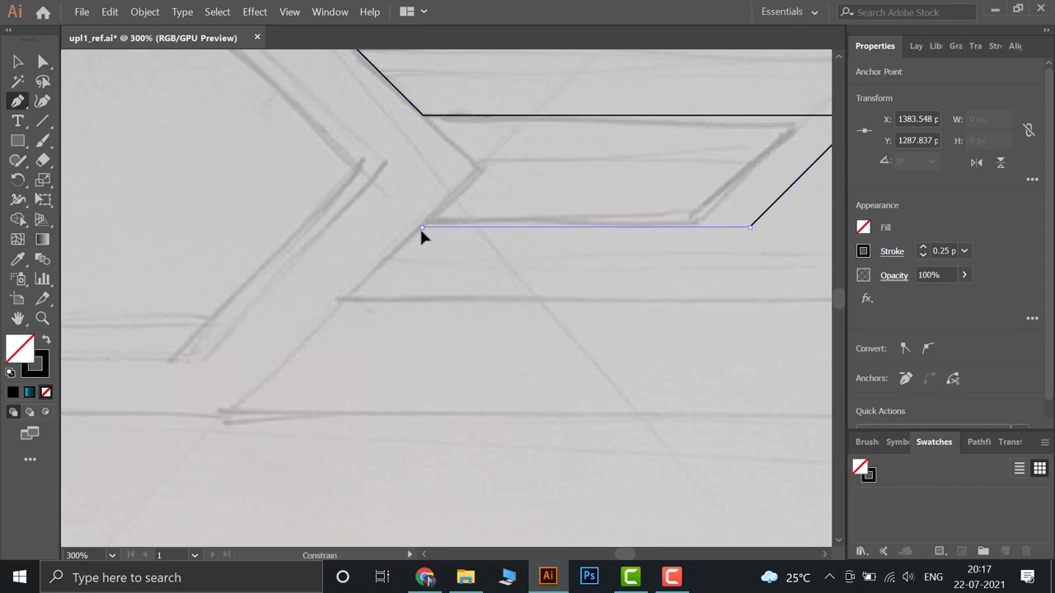
# - Continue the path diagonally down from the middle bar, right along the lower bar's upper edge and down its slanted end to the lower-right corner
pyautogui.click(343, 301)
pyautogui.moveTo(618, 321); pyautogui.dragTo(335, 320)
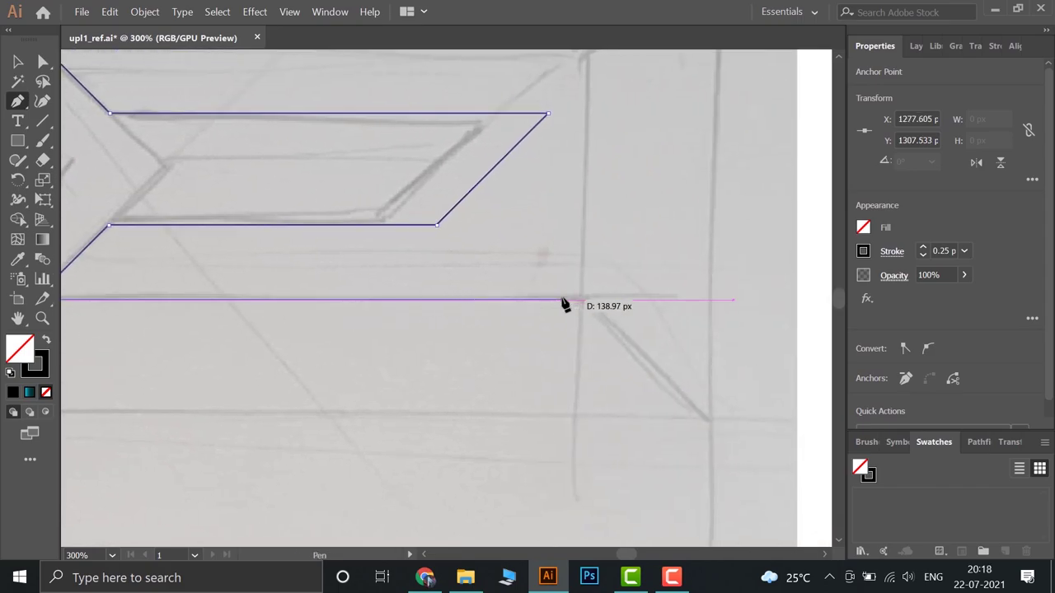
pyautogui.moveTo(613, 302); pyautogui.dragTo(578, 352)
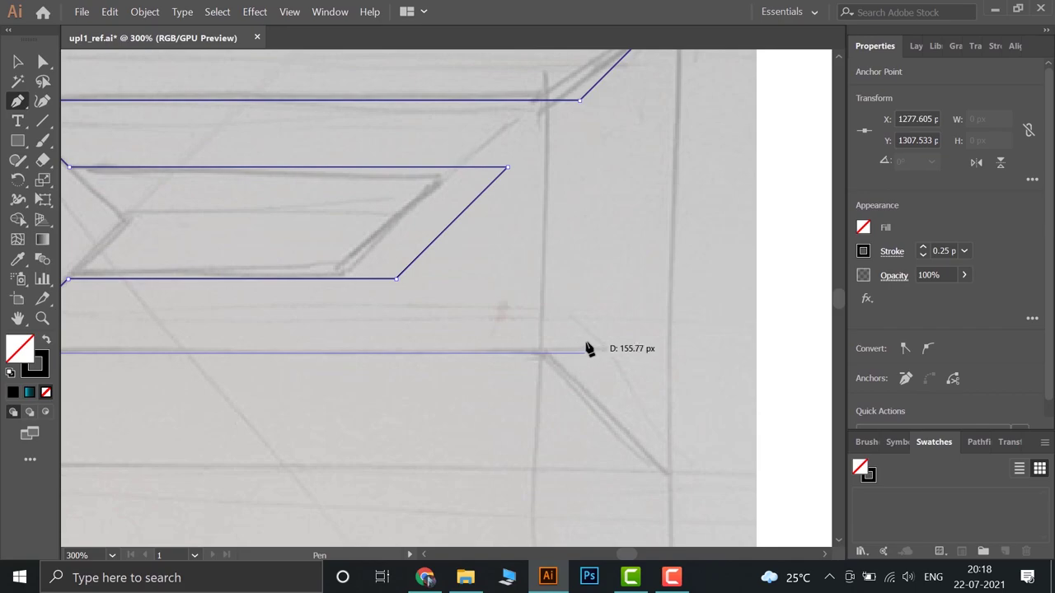
pyautogui.click(575, 354)
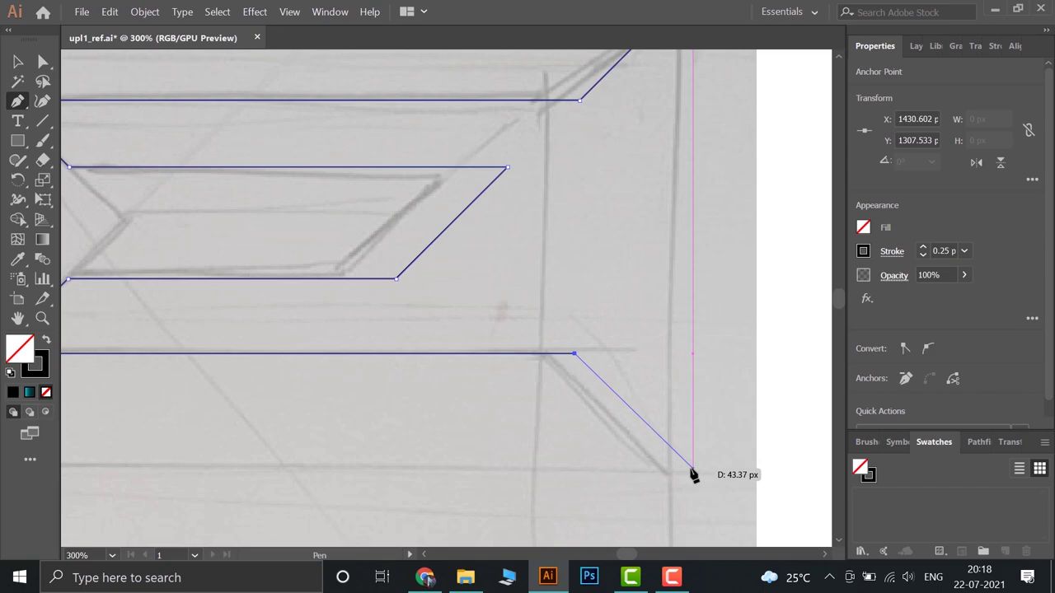
pyautogui.press('space')
pyautogui.moveTo(690, 466); pyautogui.dragTo(636, 506)
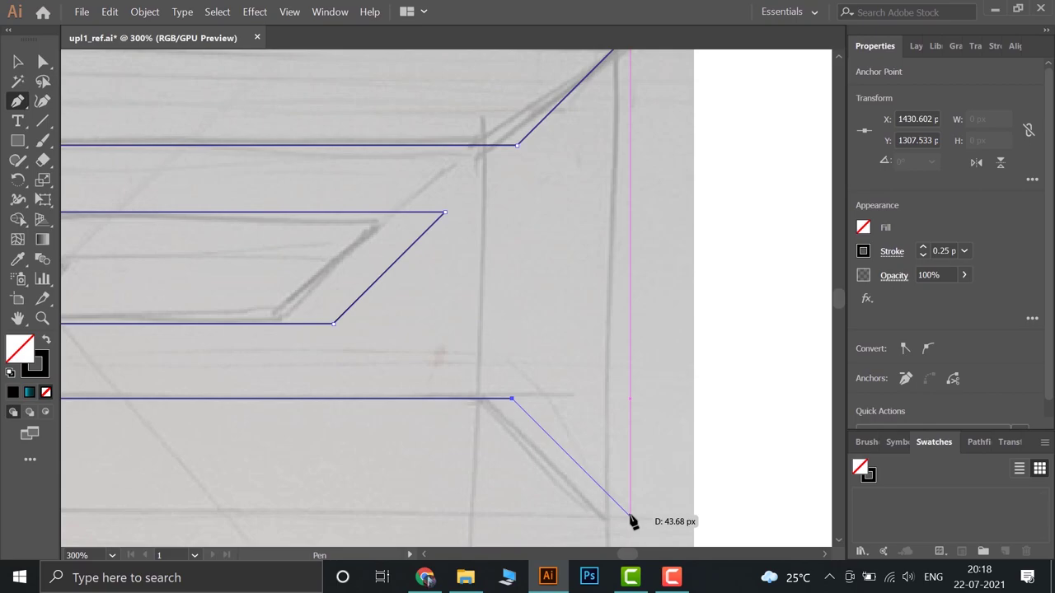
pyautogui.keyDown('shift'); pyautogui.click(630, 516); pyautogui.keyUp('shift')
# - Trace the sketch's bottom edge straight left from the lower-right corner to the lower-left corner
pyautogui.hscroll(-10, 442, 483)
pyautogui.scroll(-3, 442, 483)
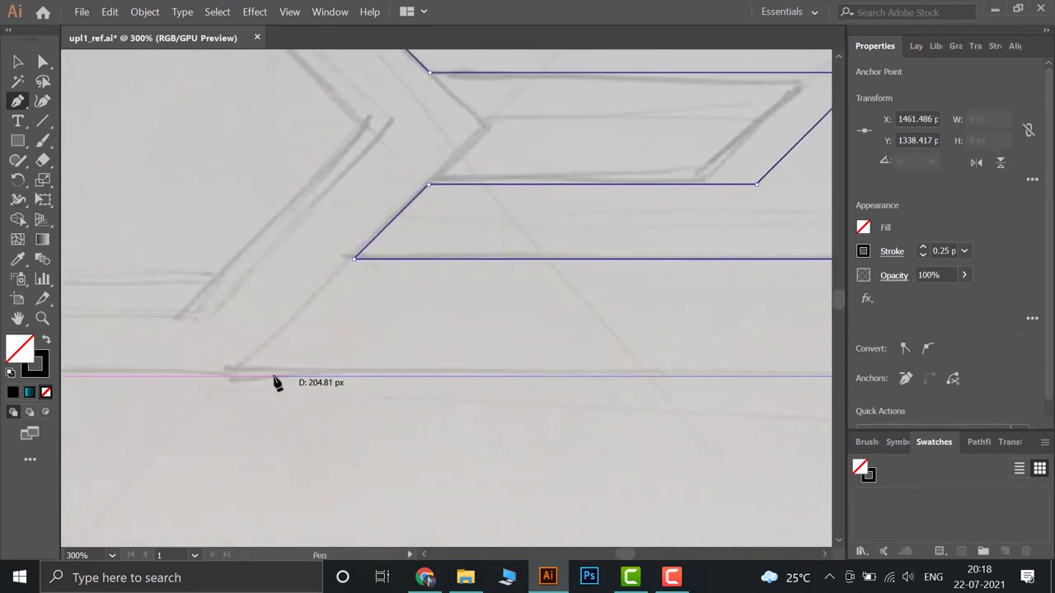
pyautogui.moveTo(276, 382); pyautogui.dragTo(676, 431)
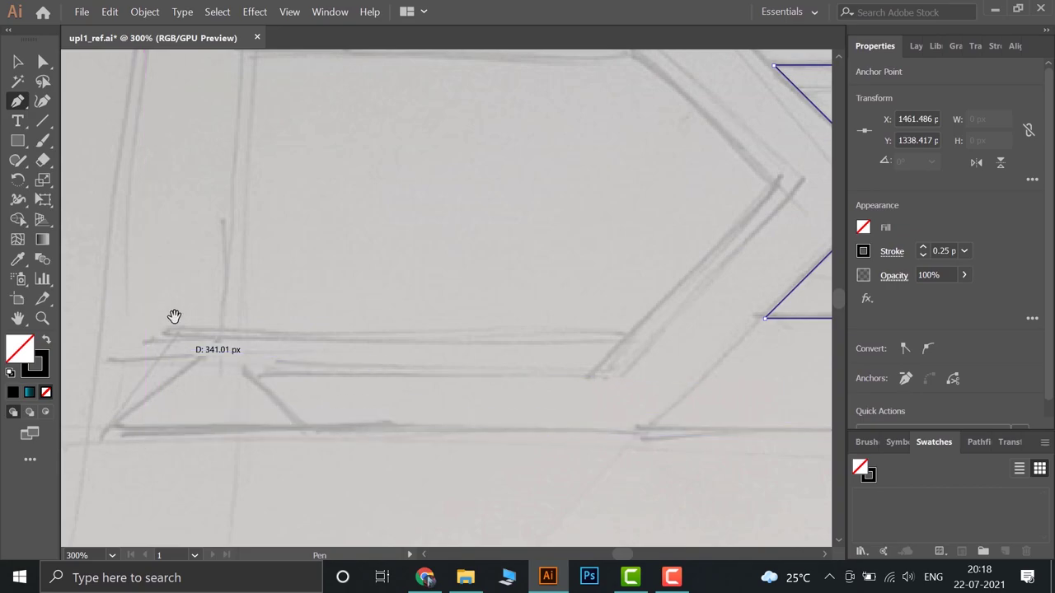
pyautogui.scroll(5, 161, 280)
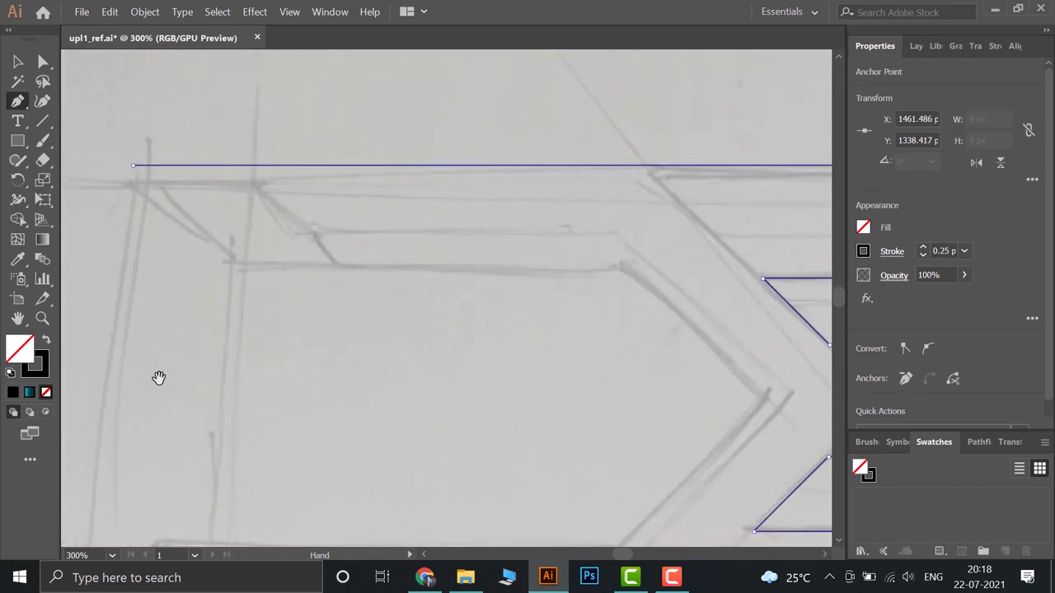
pyautogui.scroll(5, 157, 376)
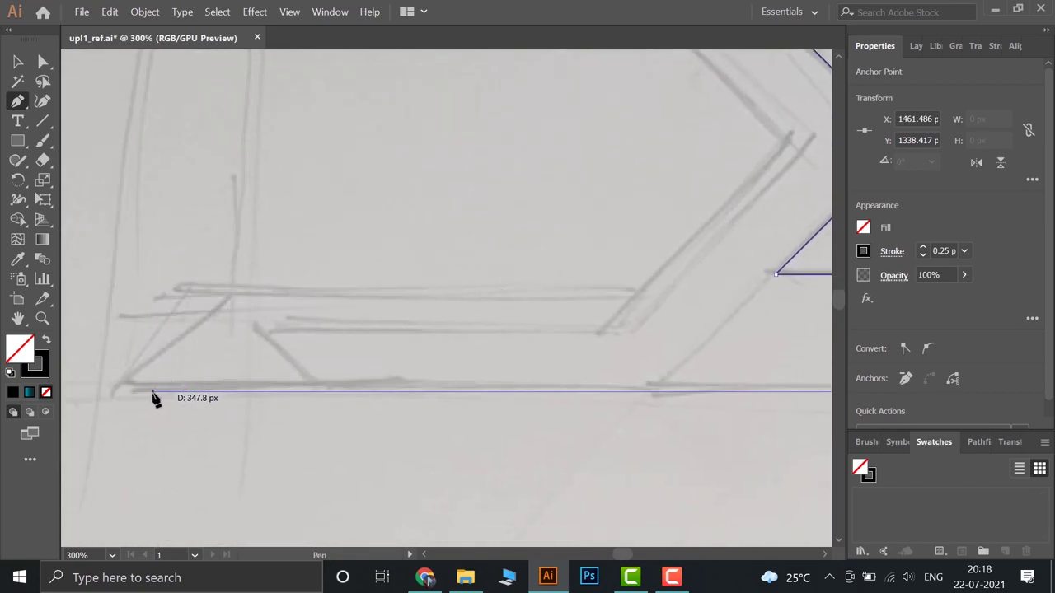
pyautogui.click(155, 390)
# - Trace the lower-left slant, the lower bar's inner edge, the chevron and the upper bar's inner edge, closing the path at its upper-left starting point
pyautogui.click(254, 295)
pyautogui.keyDown('shift'); pyautogui.click(630, 293); pyautogui.keyUp('shift')
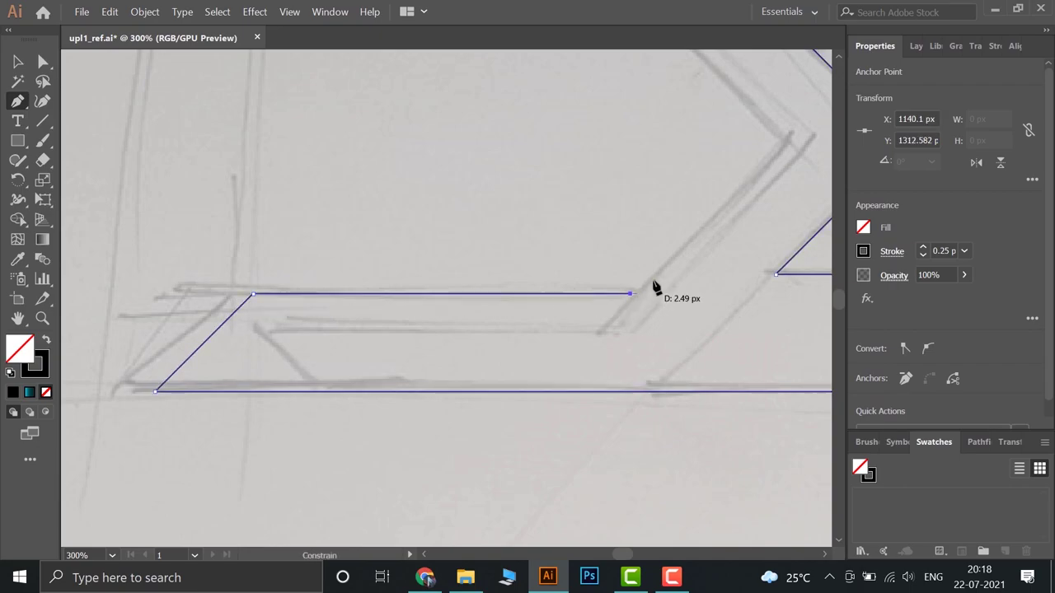
pyautogui.click(784, 144)
pyautogui.scroll(5, 765, 337)
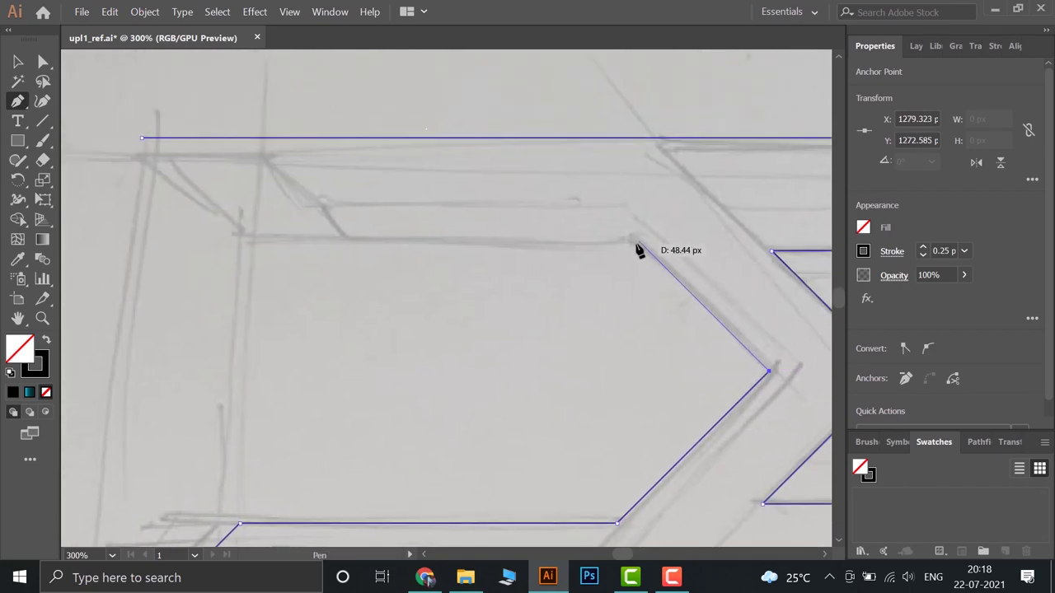
pyautogui.click(638, 242)
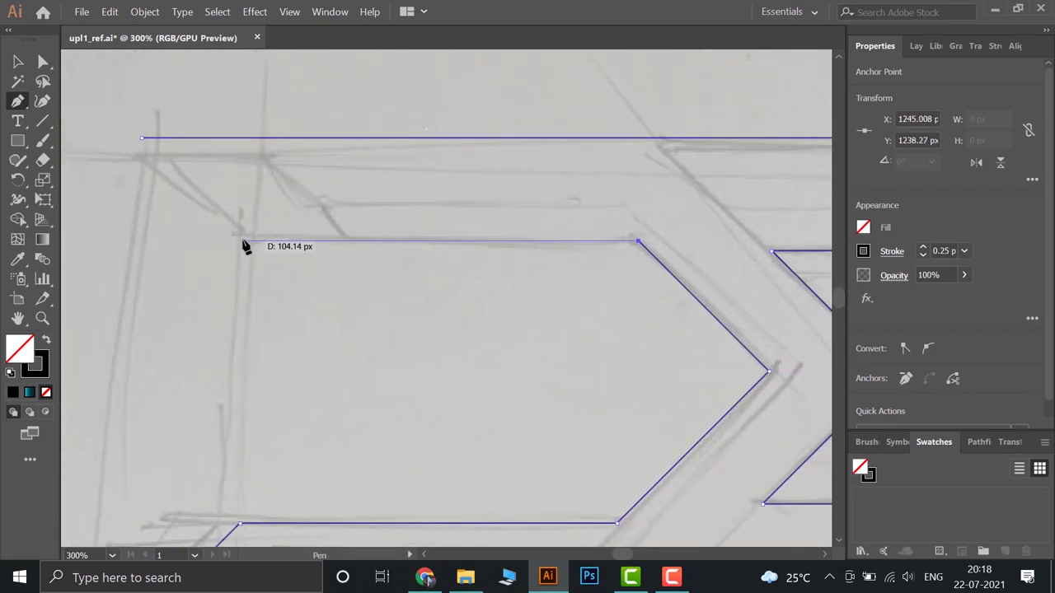
pyautogui.click(242, 241)
pyautogui.click(141, 137)
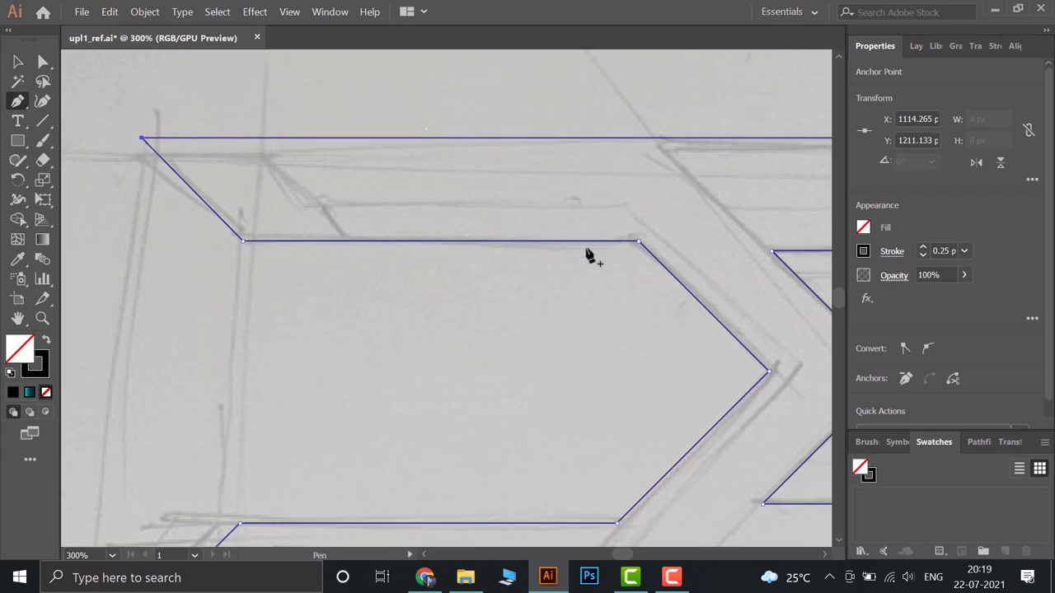
# - Hide Layer 1 with the sketch so that only the traced outline on Layer 4 is displayed
pyautogui.scroll(-3, 555, 314)
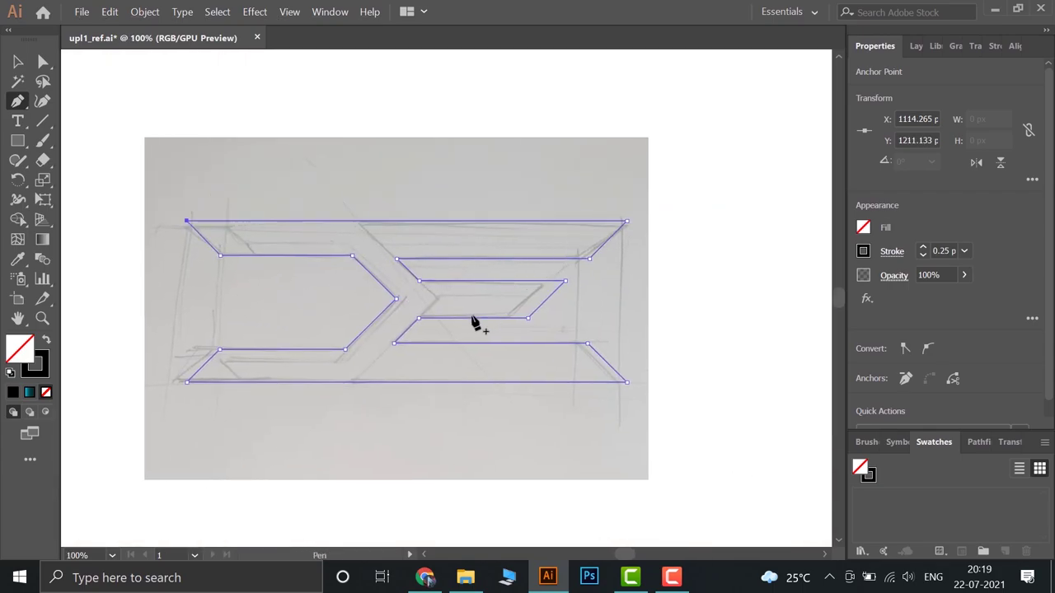
pyautogui.click(910, 43)
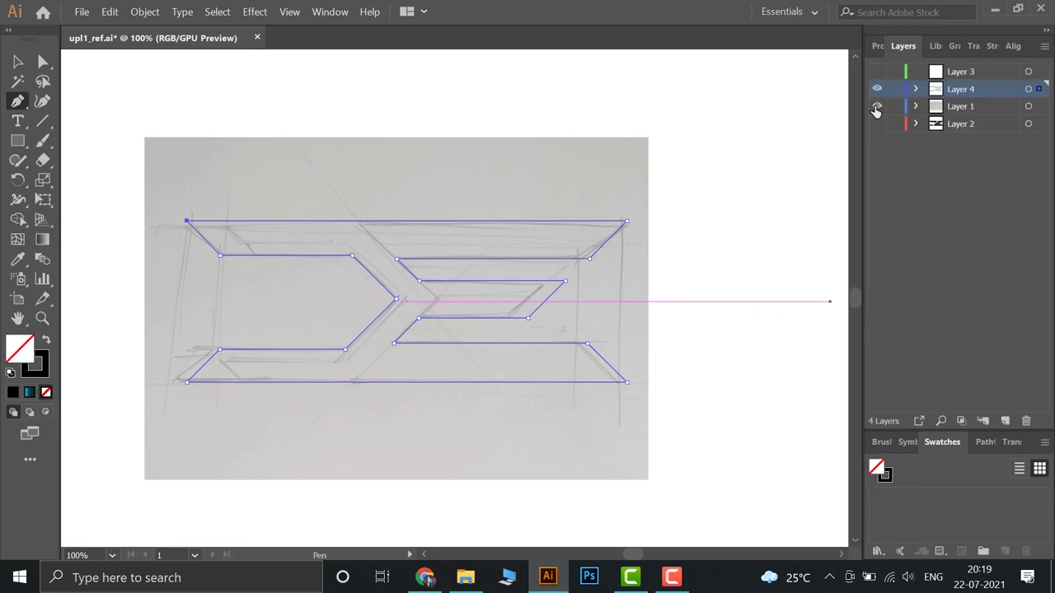
pyautogui.click(876, 105)
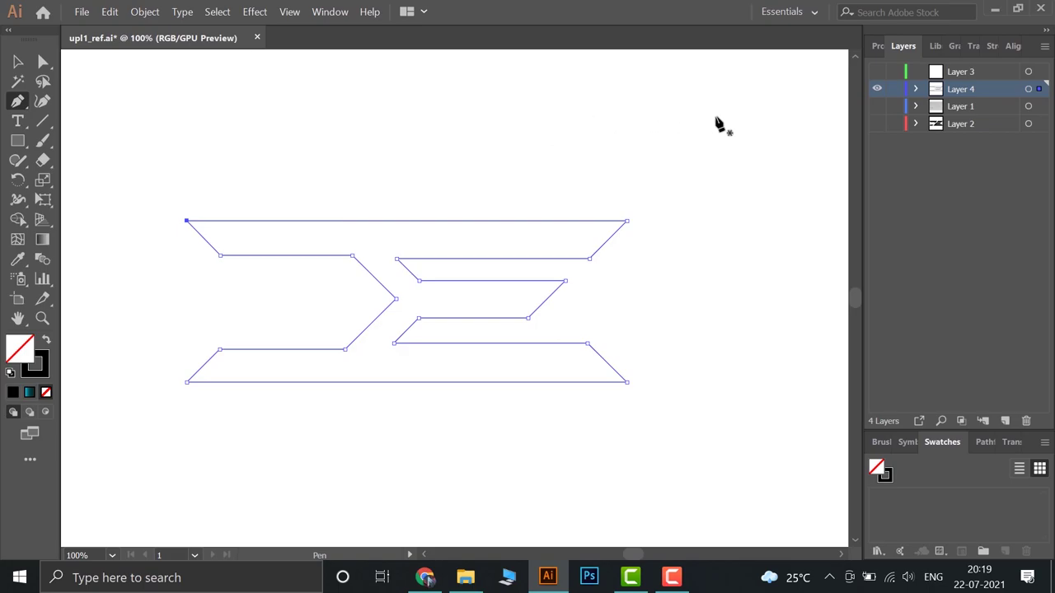
# - Fill the traced logo outline with black and deselect it
pyautogui.click(879, 47)
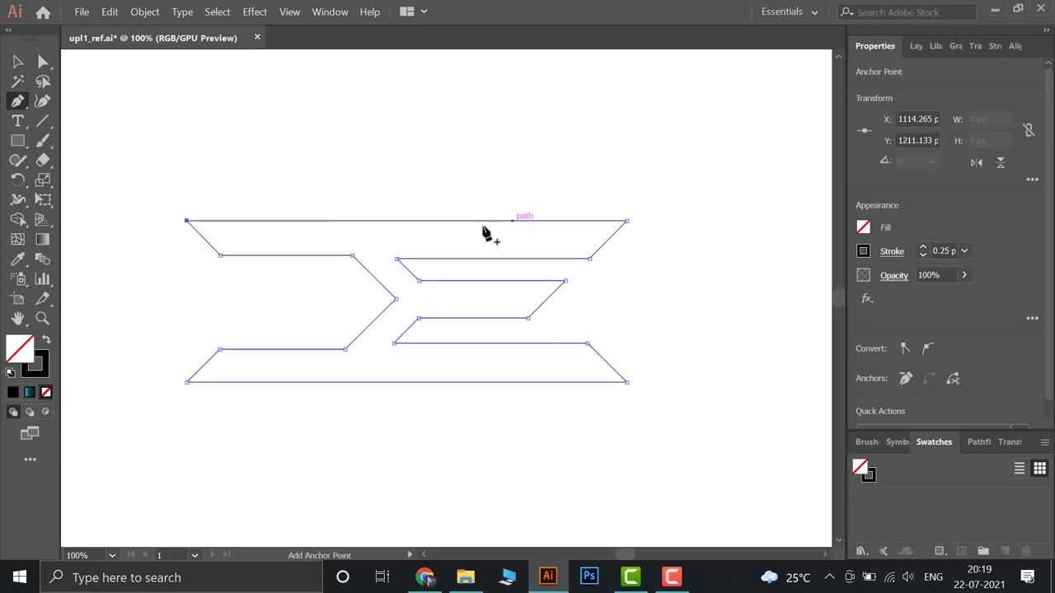
pyautogui.moveTo(318, 177); pyautogui.dragTo(359, 154)
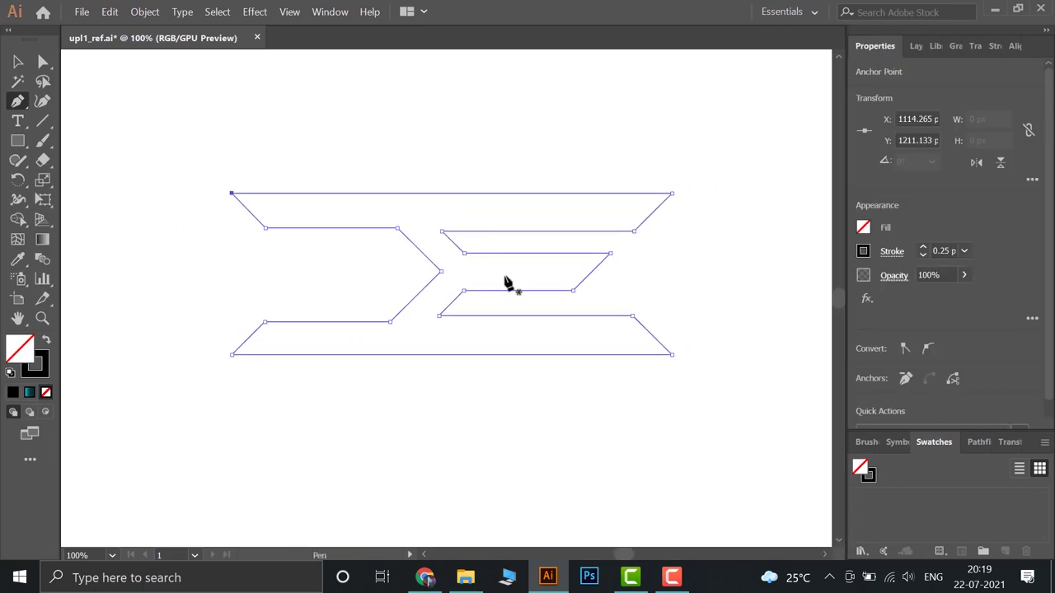
pyautogui.press('v')
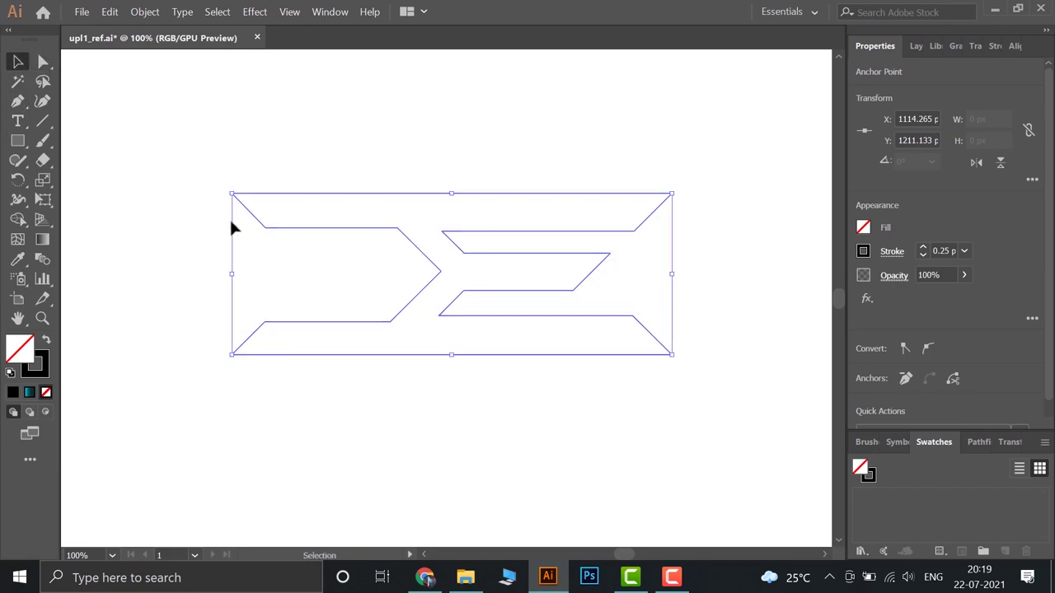
pyautogui.click(736, 450)
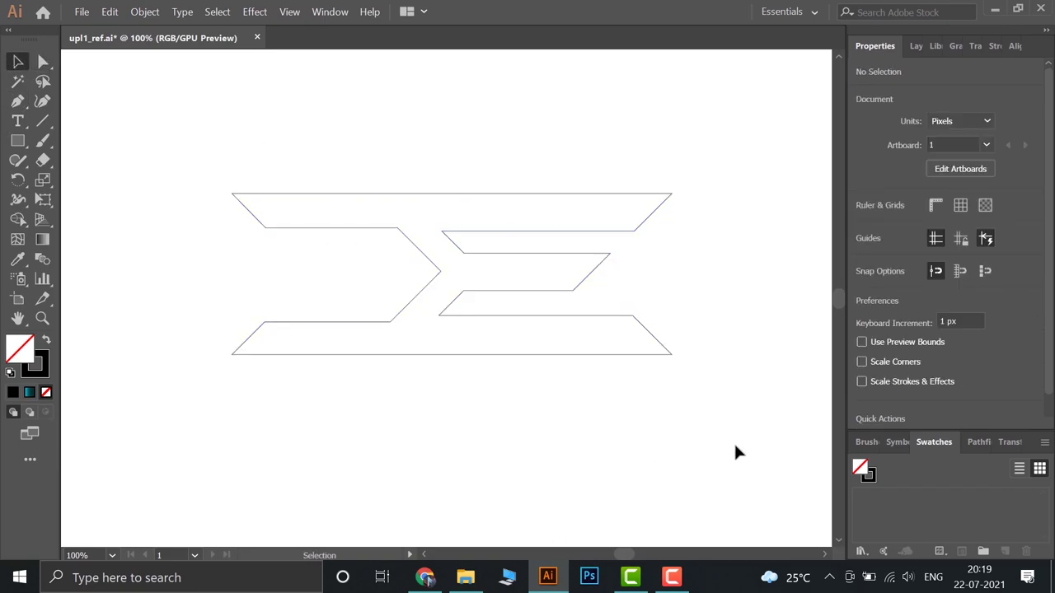
pyautogui.moveTo(736, 447); pyautogui.dragTo(235, 154)
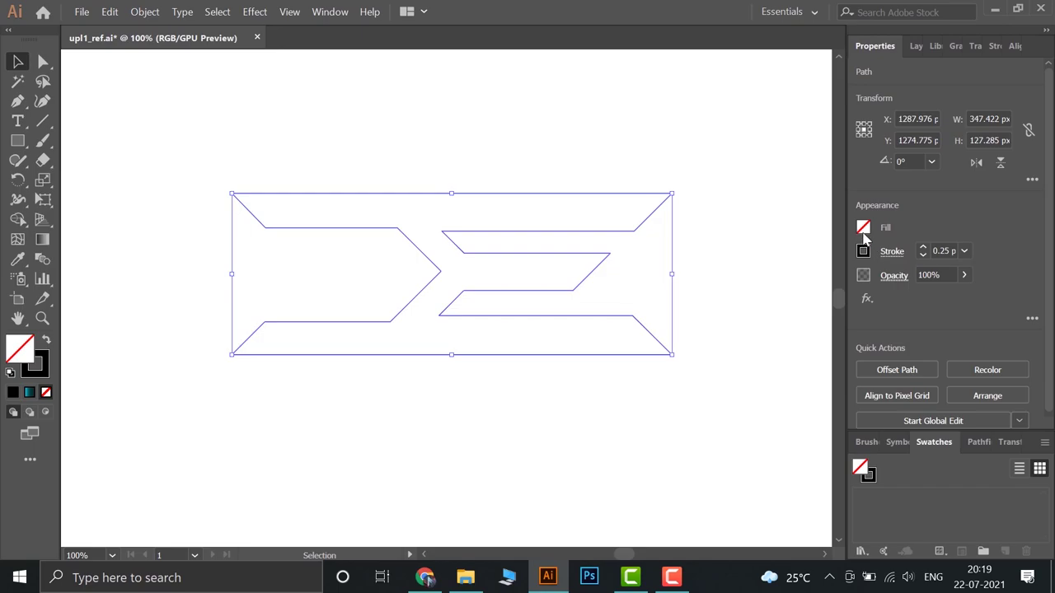
pyautogui.click(863, 229)
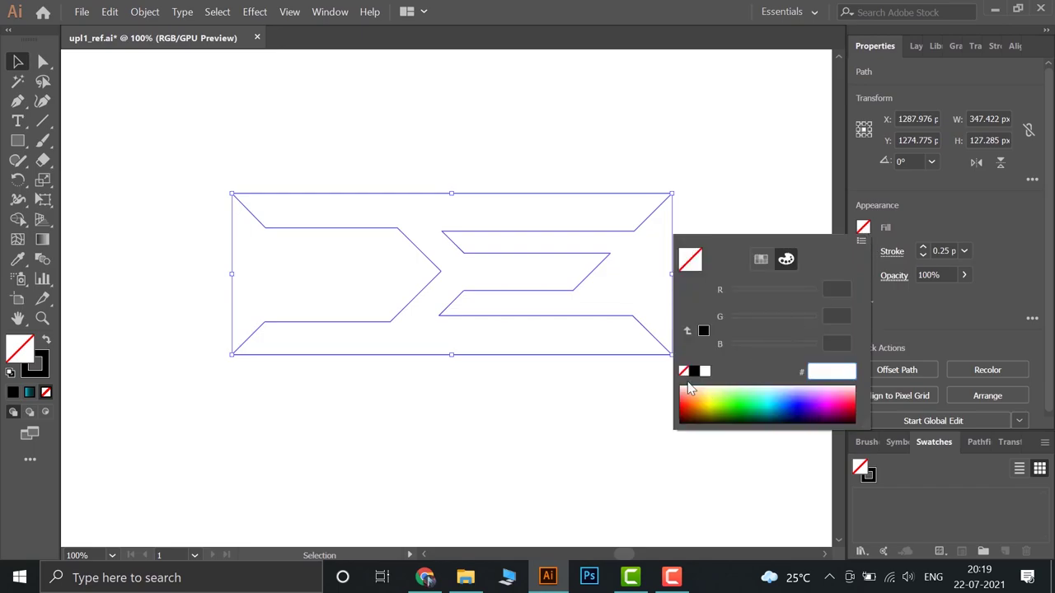
pyautogui.click(694, 372)
pyautogui.click(679, 445)
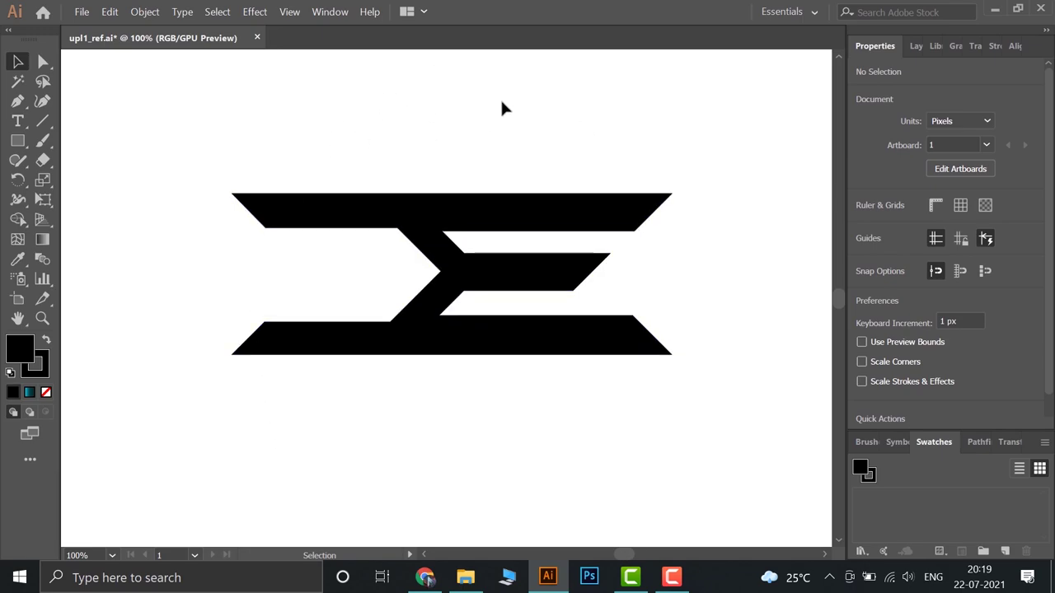
# - Draw a horizontal rectangle above the logo, spanning its full width, about 347 px wide and 29 px high
pyautogui.moveTo(443, 138); pyautogui.dragTo(396, 175)
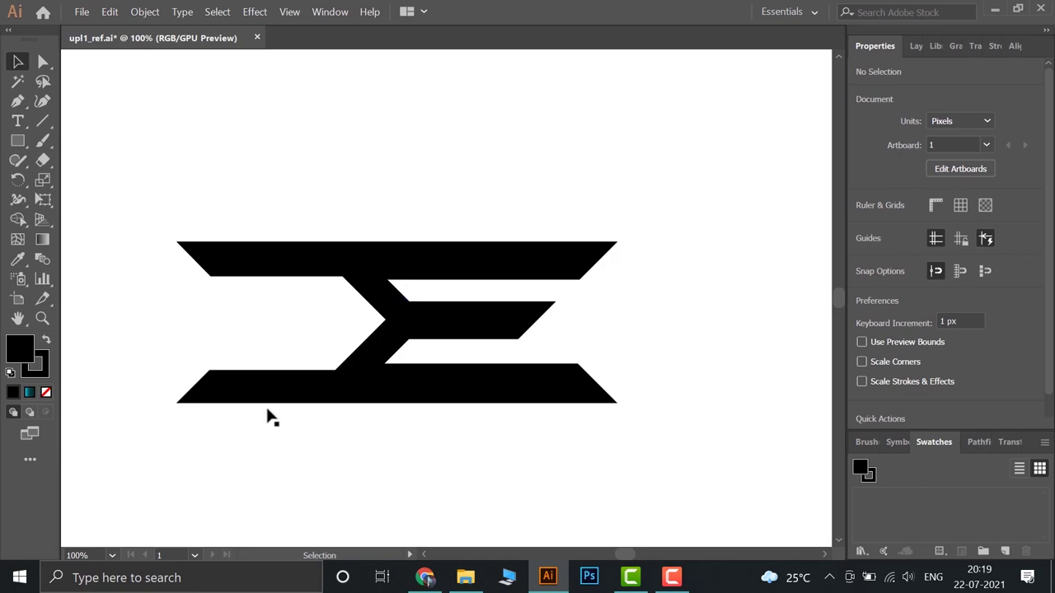
pyautogui.click(17, 141)
pyautogui.moveTo(176, 149); pyautogui.dragTo(618, 184)
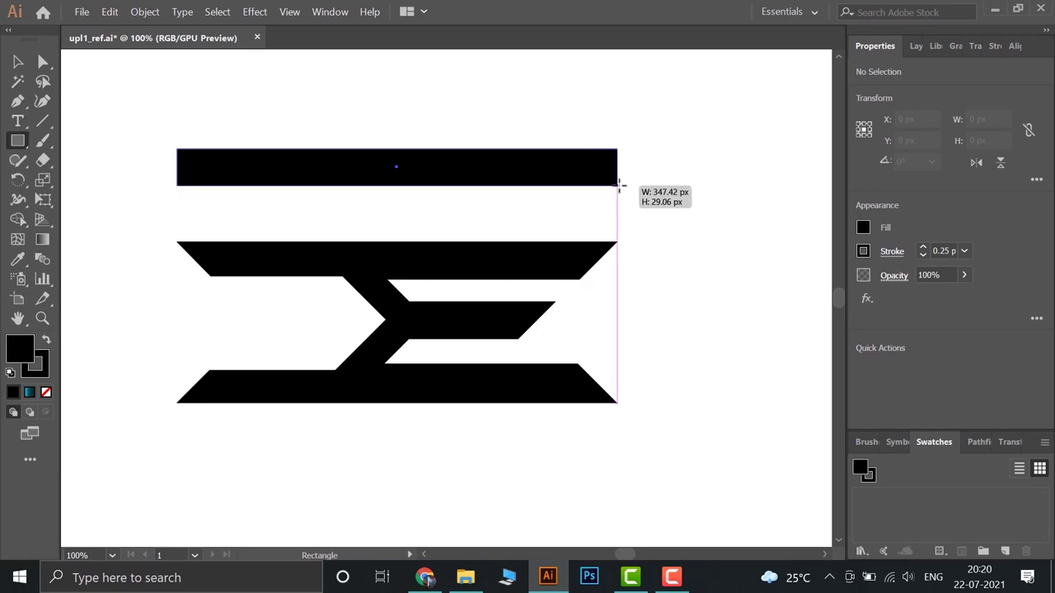
# - Give the new rectangle a white fill and a white stroke
pyautogui.click(863, 229)
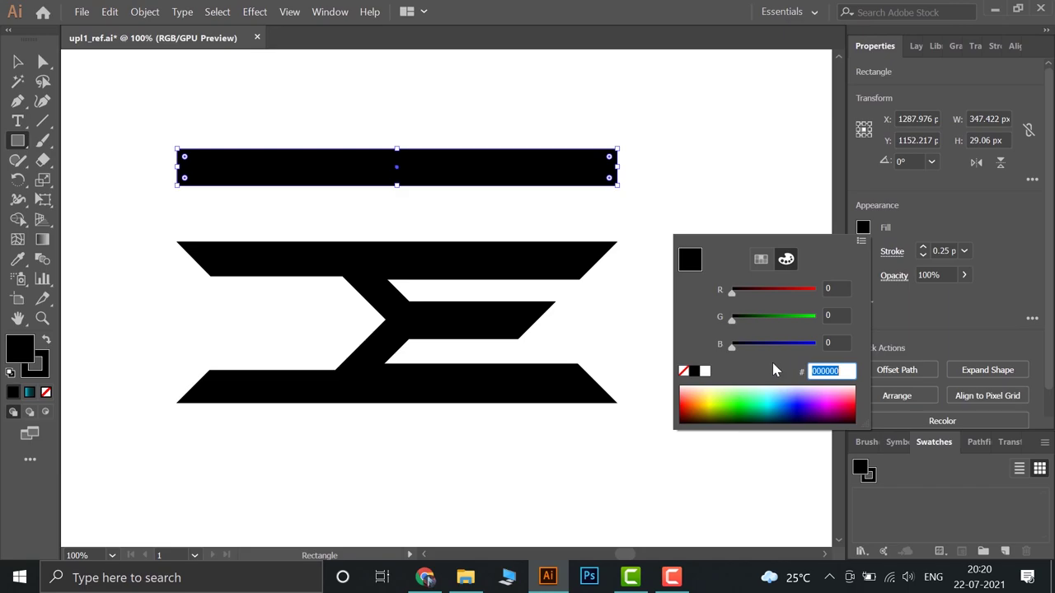
pyautogui.click(704, 372)
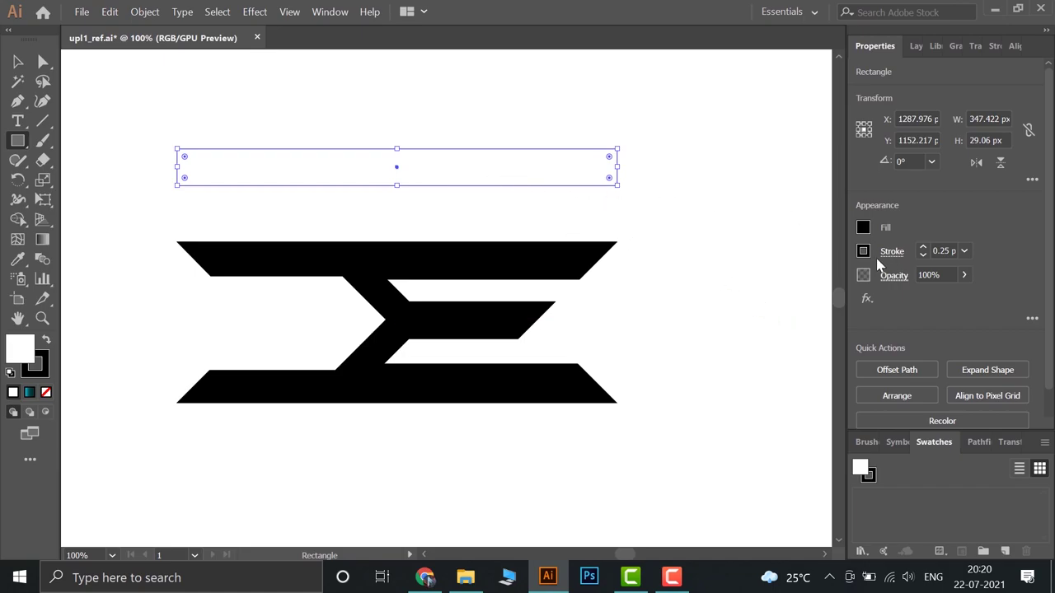
pyautogui.click(863, 251)
pyautogui.click(705, 395)
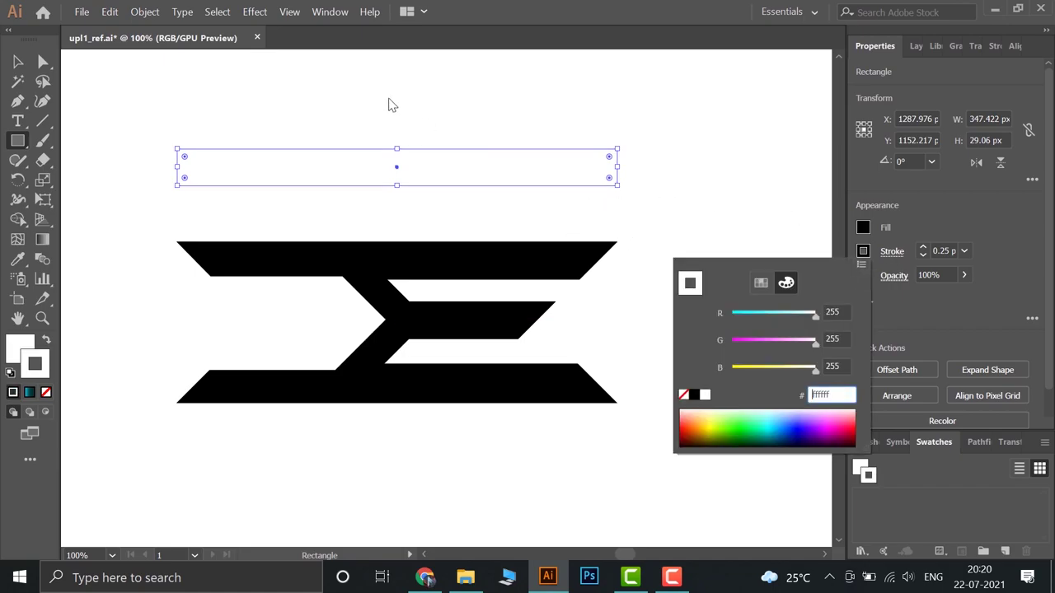
pyautogui.click(676, 213)
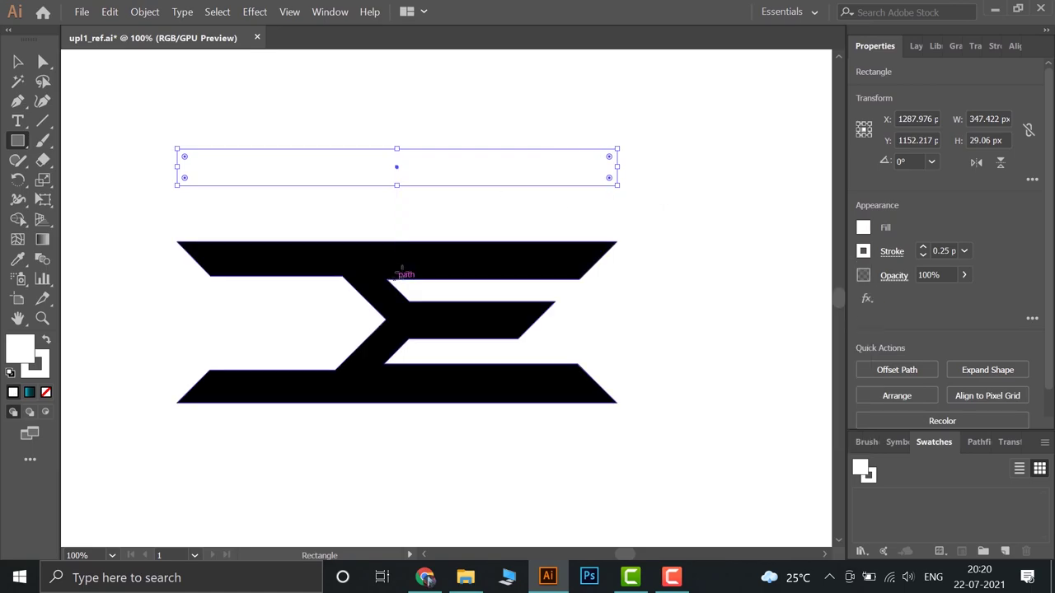
# - Try the white rectangle as a horizontal cut across the lower part of the logo's upper bar and move it back above the logo
pyautogui.press('v')
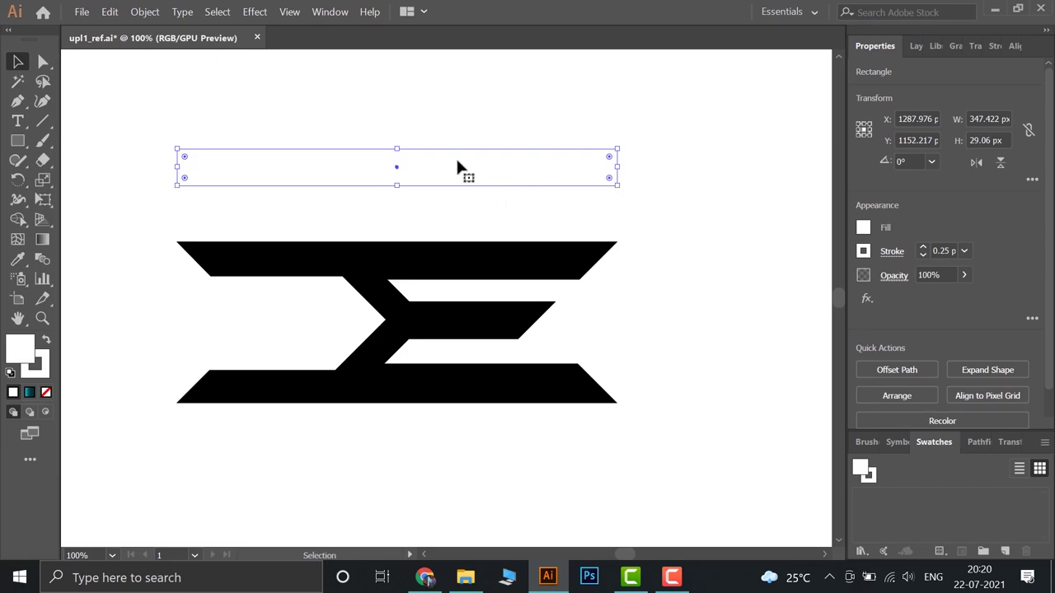
pyautogui.moveTo(454, 169); pyautogui.dragTo(462, 290)
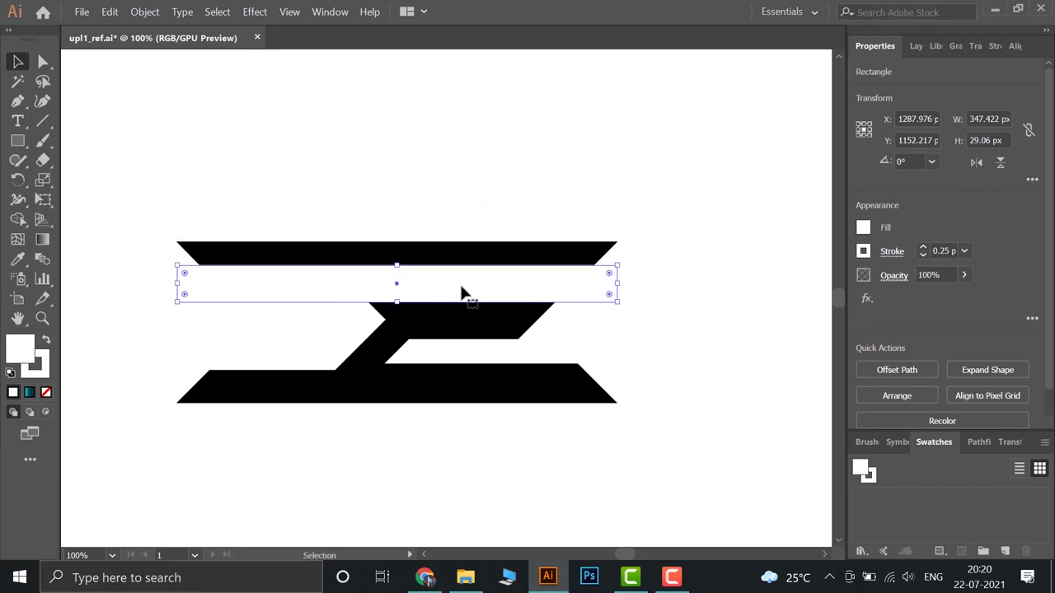
pyautogui.click(743, 319)
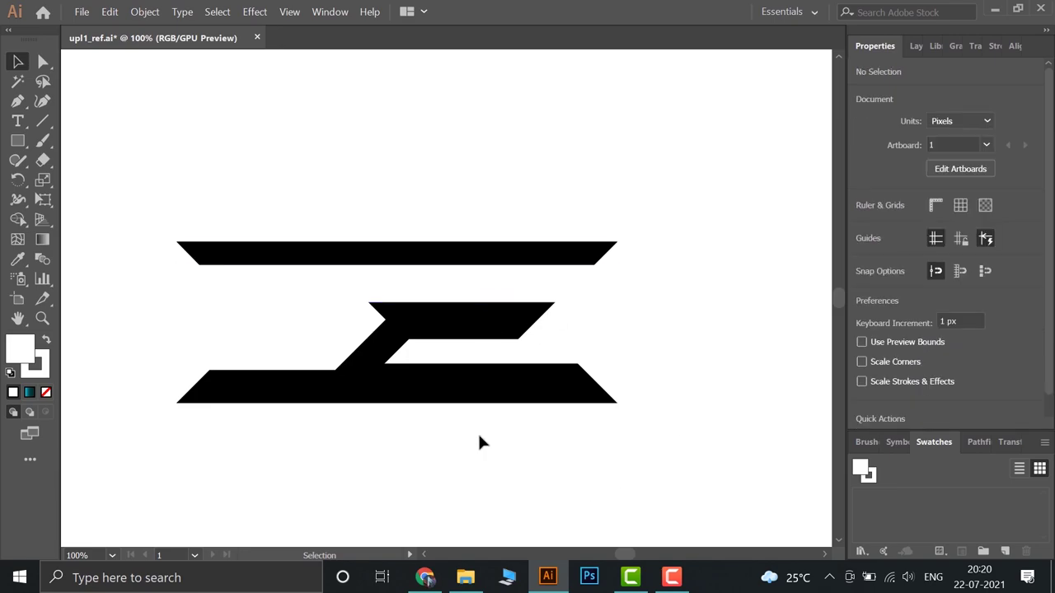
pyautogui.moveTo(459, 282); pyautogui.dragTo(478, 166)
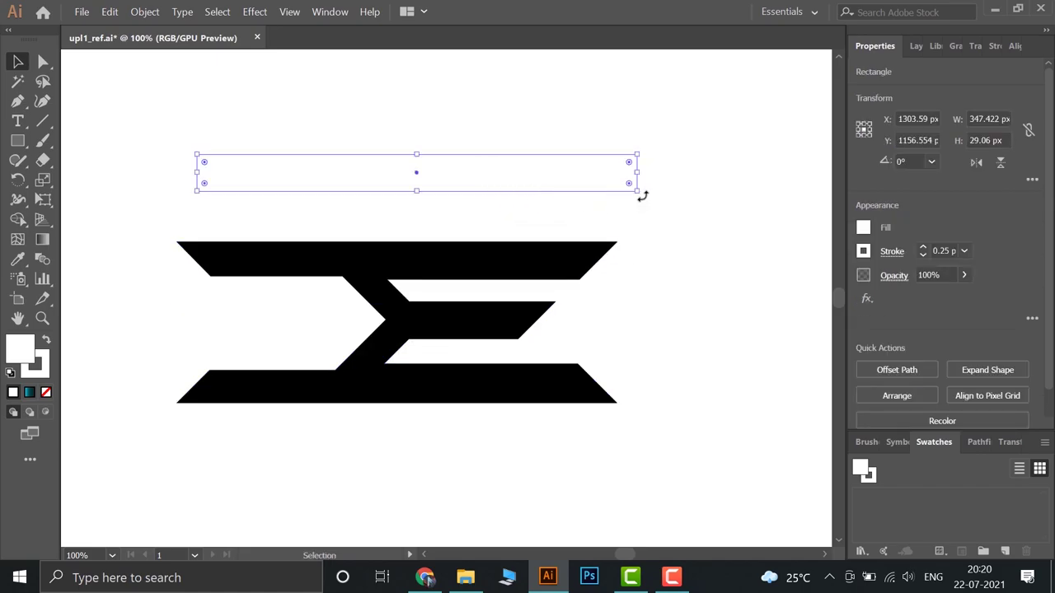
# - Rotate the white rectangle to 45° and lay it diagonally across the logo, along the left side of the E-shaped part
pyautogui.moveTo(642, 196); pyautogui.dragTo(645, 74)
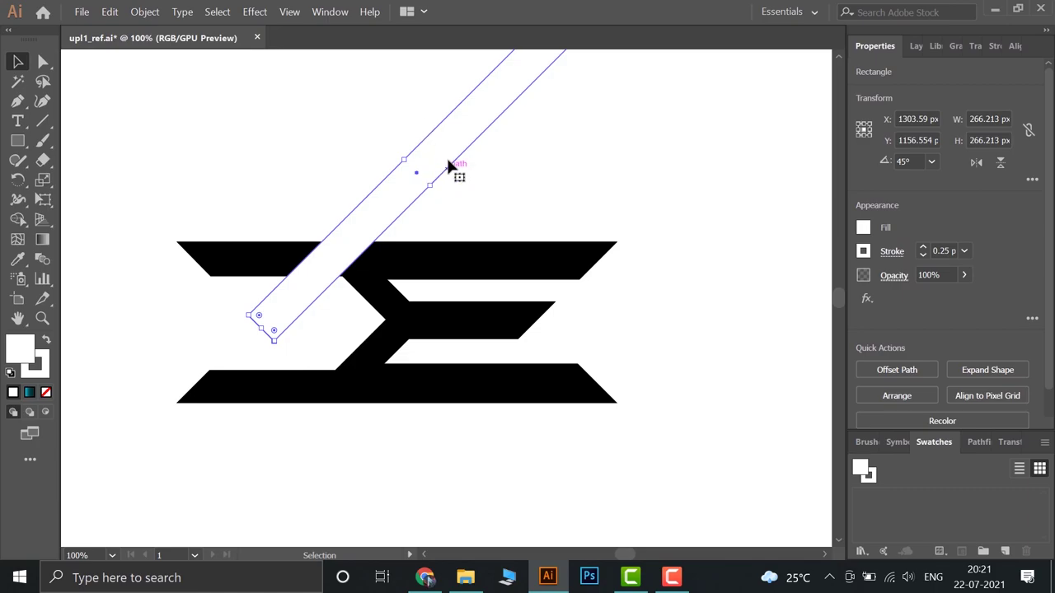
pyautogui.moveTo(449, 146); pyautogui.dragTo(432, 255)
pyautogui.click(650, 180)
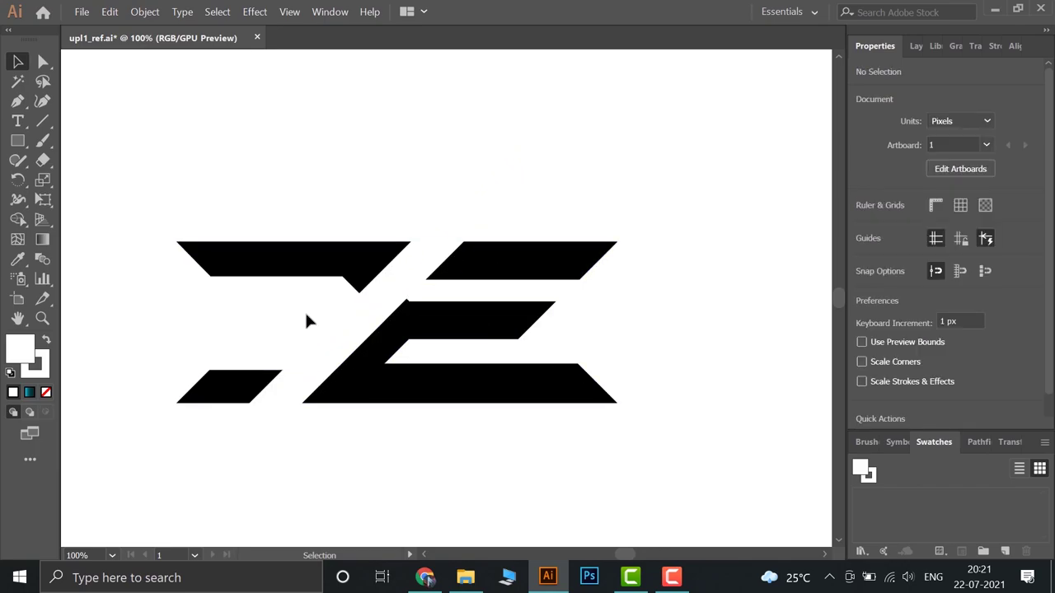
pyautogui.scroll(4, 350, 334)
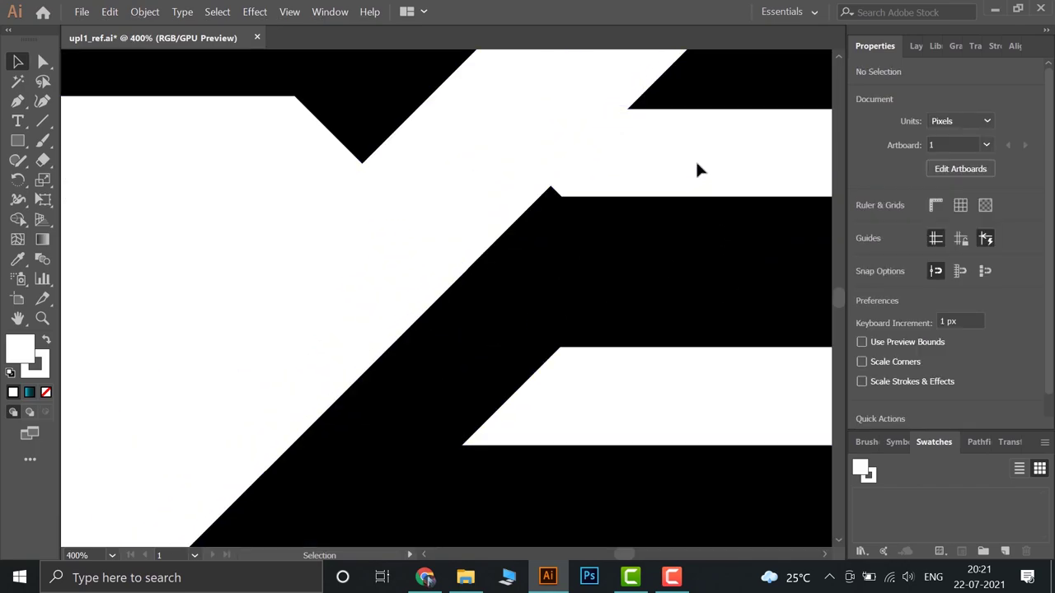
# - Nudge the diagonal white bar 4 px to the right so its edge meets the upper-left corner of the E-shaped part
pyautogui.moveTo(685, 167); pyautogui.dragTo(398, 297)
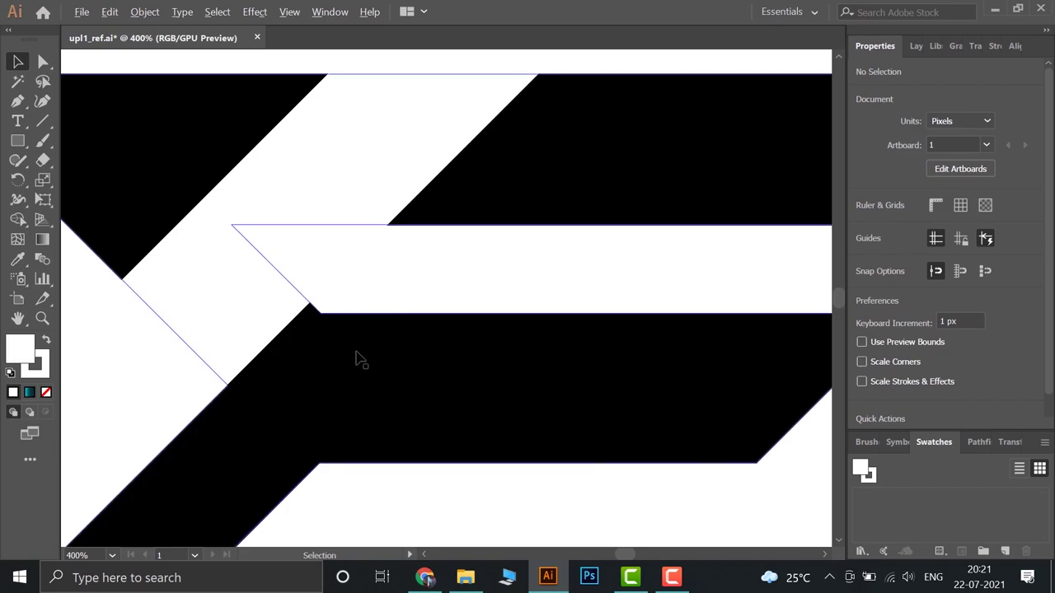
pyautogui.scroll(3, 313, 323)
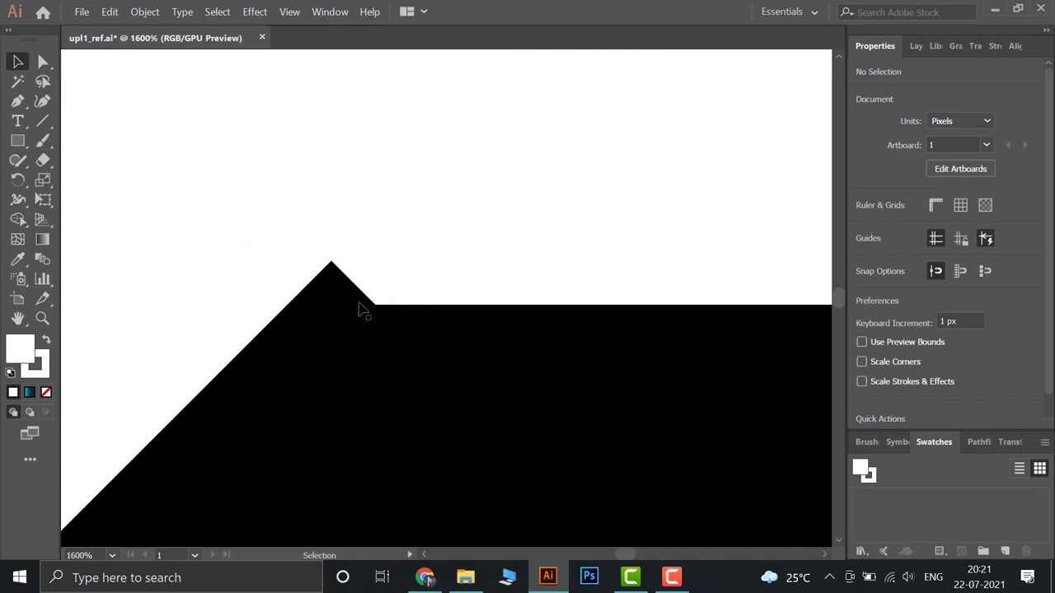
pyautogui.scroll(-3, 346, 416)
pyautogui.scroll(-1, 302, 333)
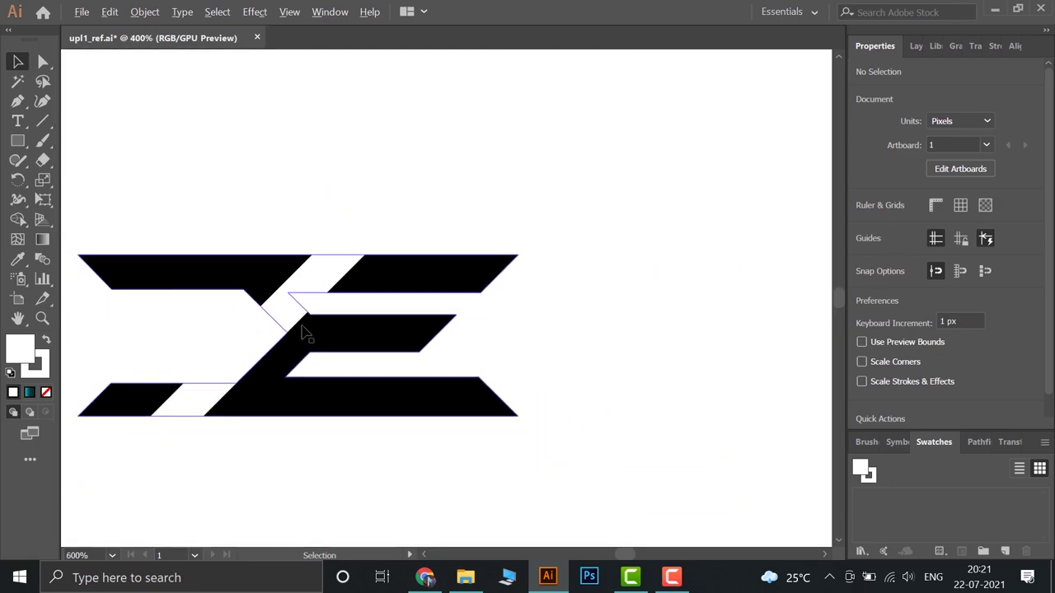
pyautogui.click(388, 206)
pyautogui.press('Right')
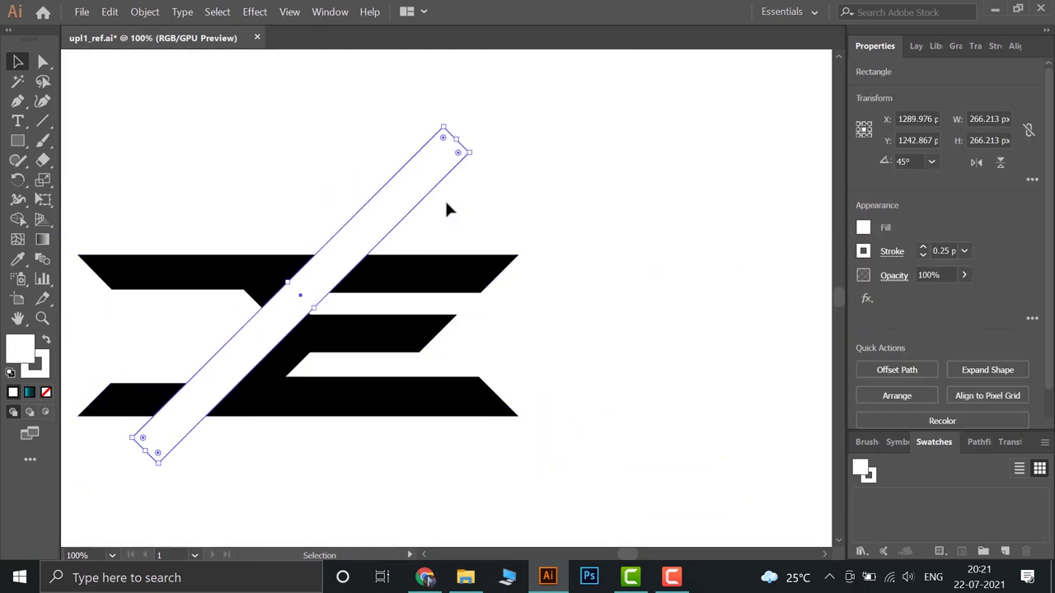
pyautogui.press('Right')
pyautogui.press('Right')
pyautogui.press('Right')
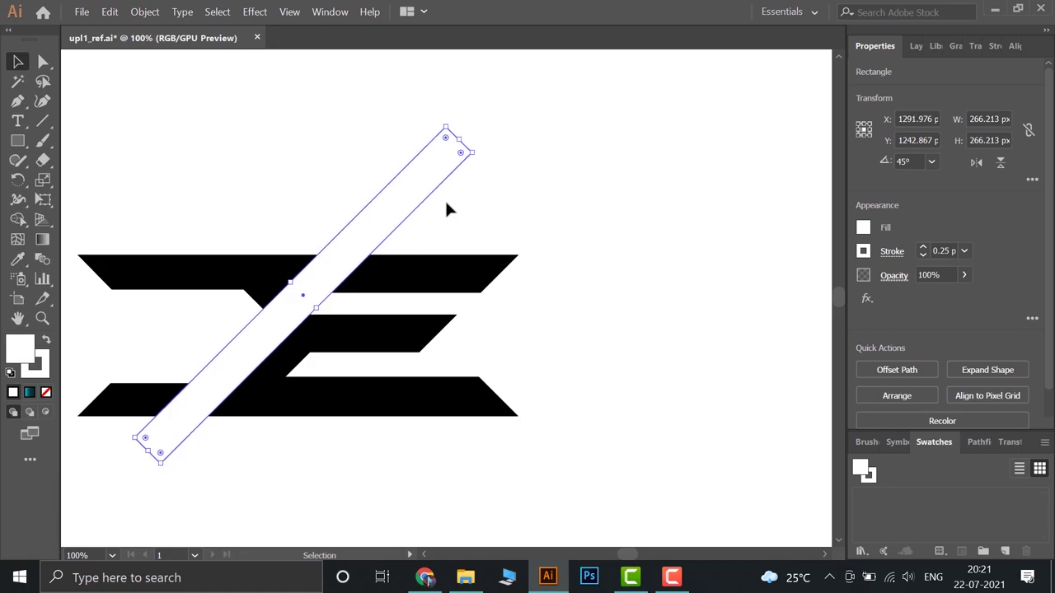
pyautogui.click(480, 238)
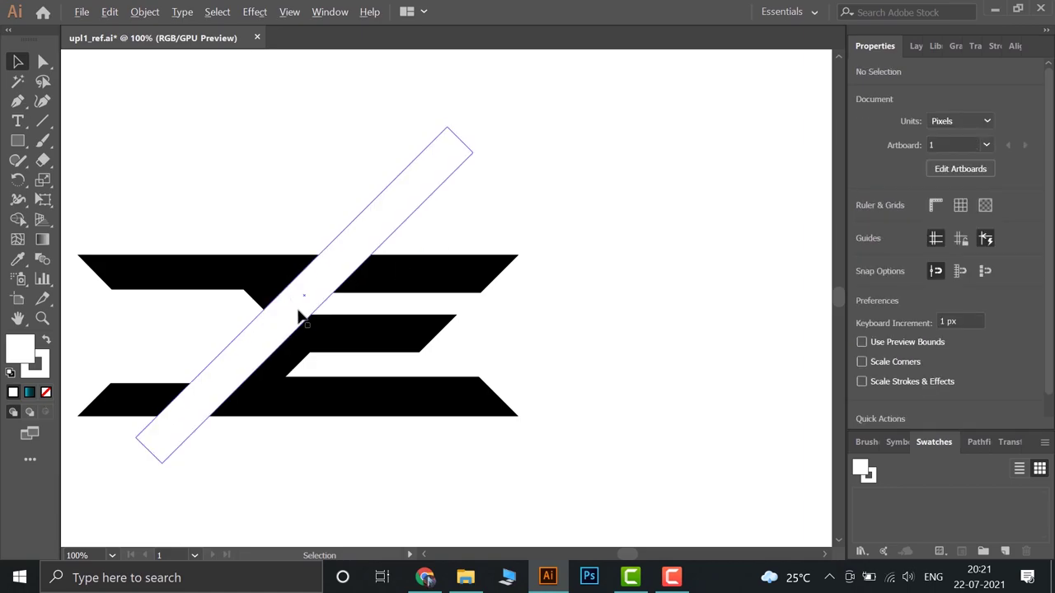
# - Check how the diagonal bar's edge meets the E-shaped part's upper-left corner and review the whole split logo
pyautogui.scroll(2, 352, 355)
pyautogui.scroll(6, 353, 355)
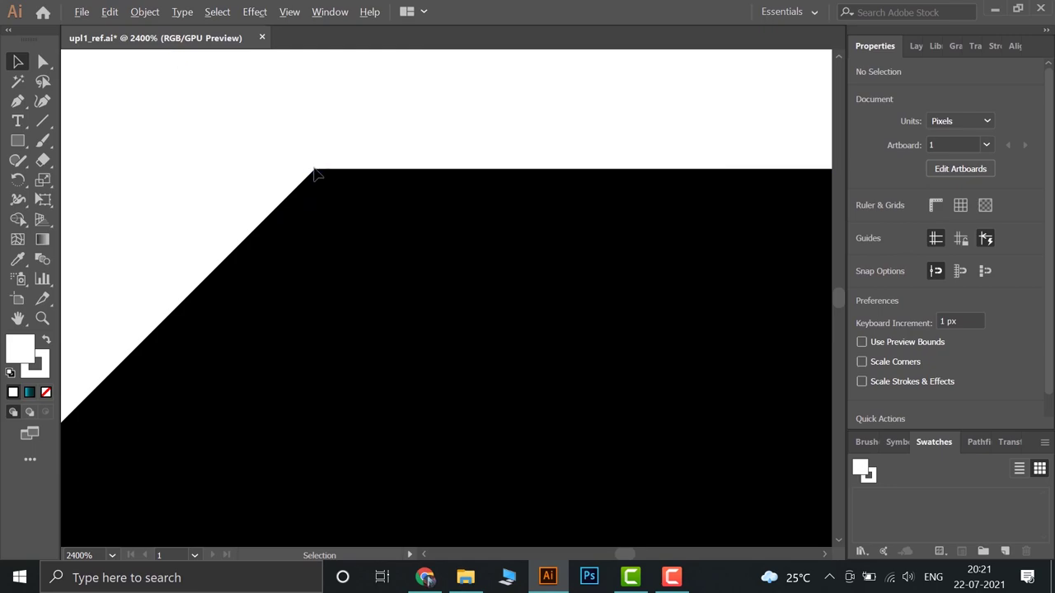
pyautogui.scroll(-4, 302, 258)
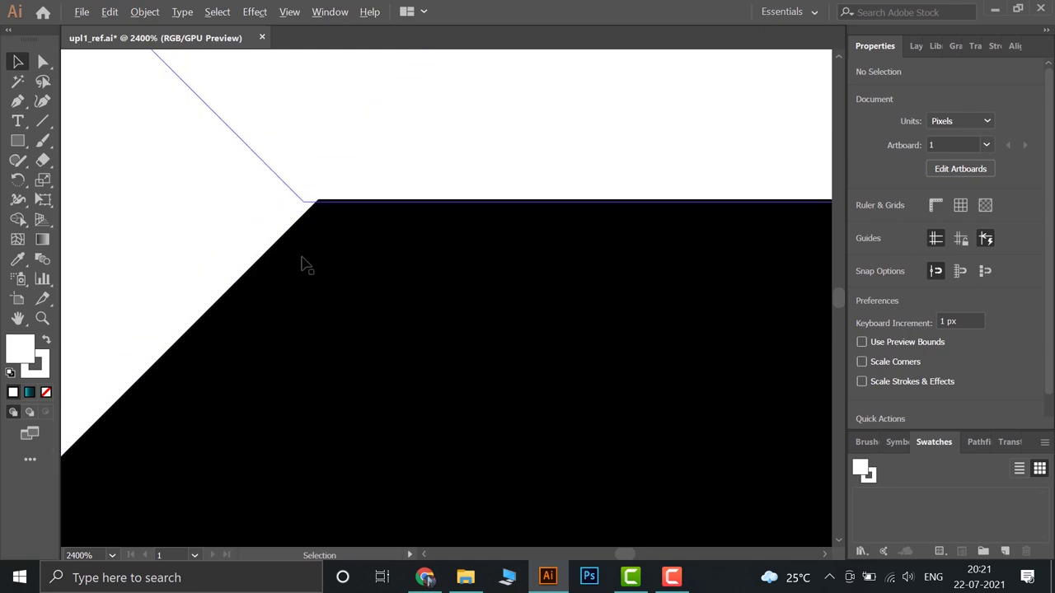
pyautogui.scroll(-3, 288, 296)
pyautogui.scroll(1, 212, 363)
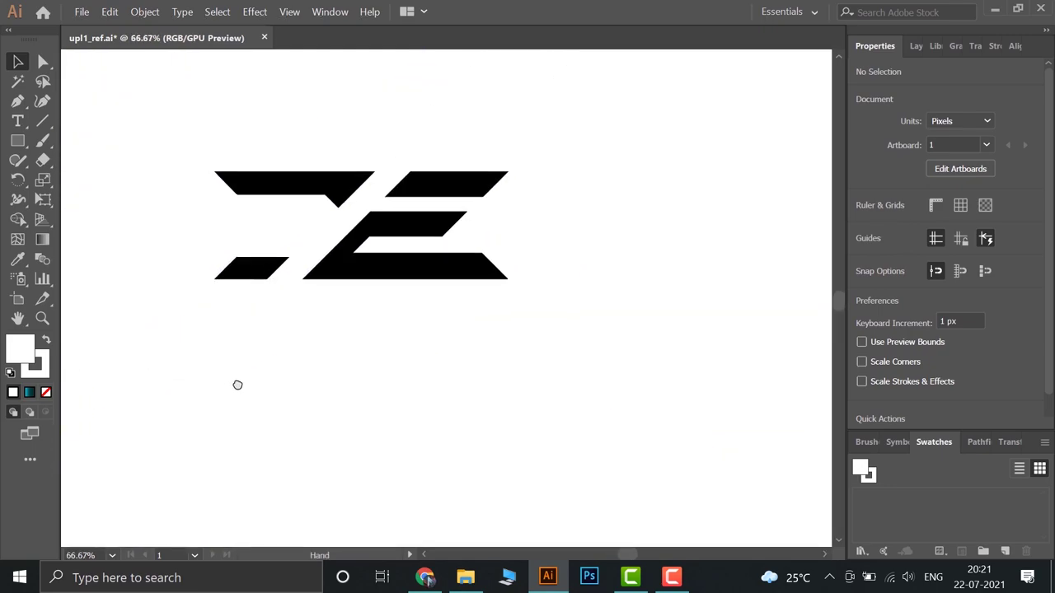
pyautogui.scroll(1, 349, 384)
pyautogui.scroll(-2, 407, 401)
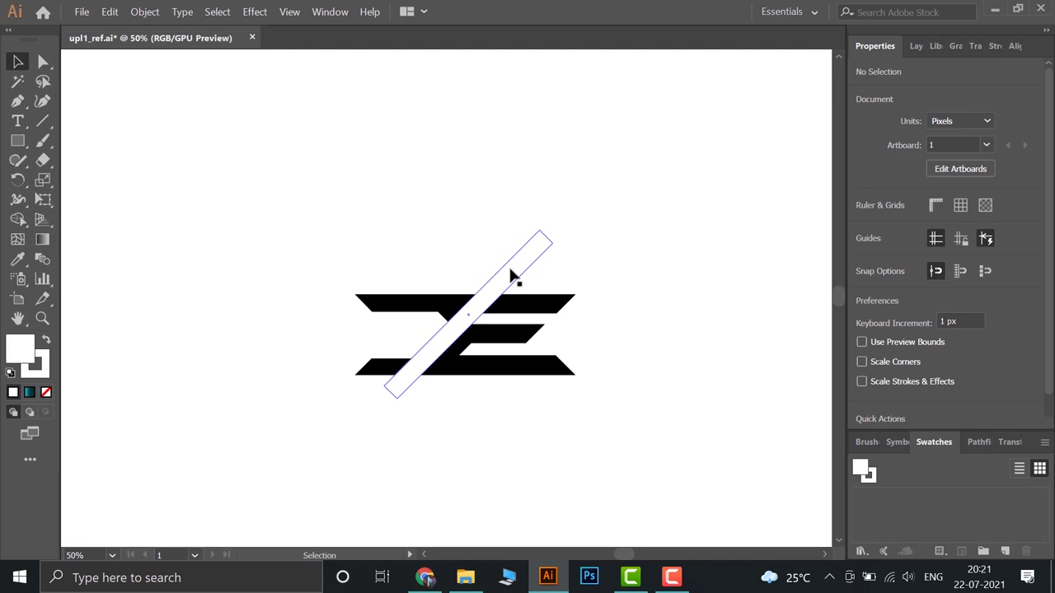
pyautogui.hotkey('ctrl', 'z')
pyautogui.hotkey('ctrl', 'z')
pyautogui.hotkey('ctrl', 'shift', 'z')
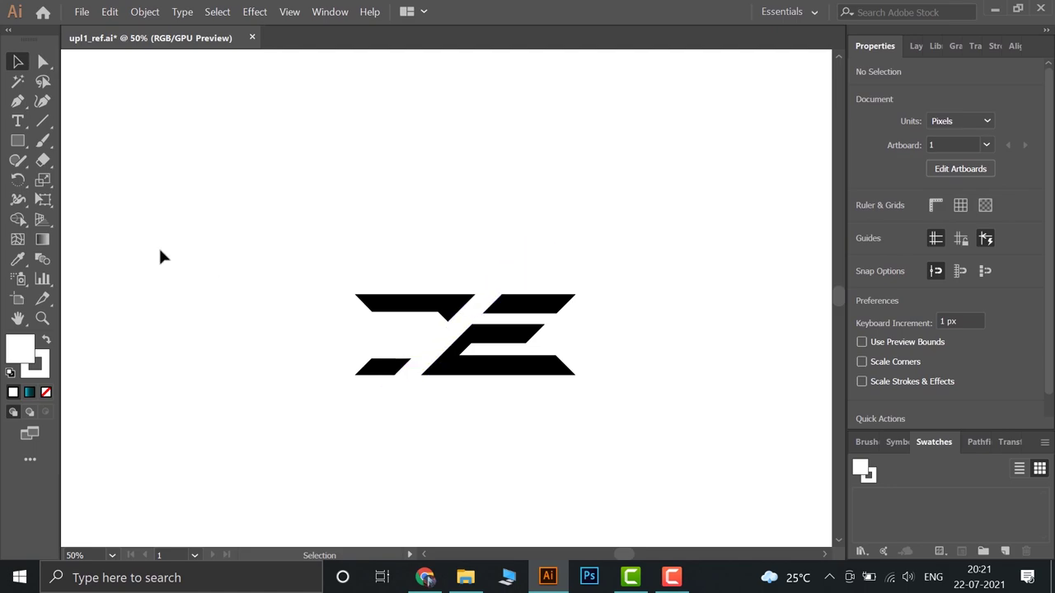
pyautogui.hotkey('ctrl', 'z')
pyautogui.hotkey('ctrl', 'shift', 'z')
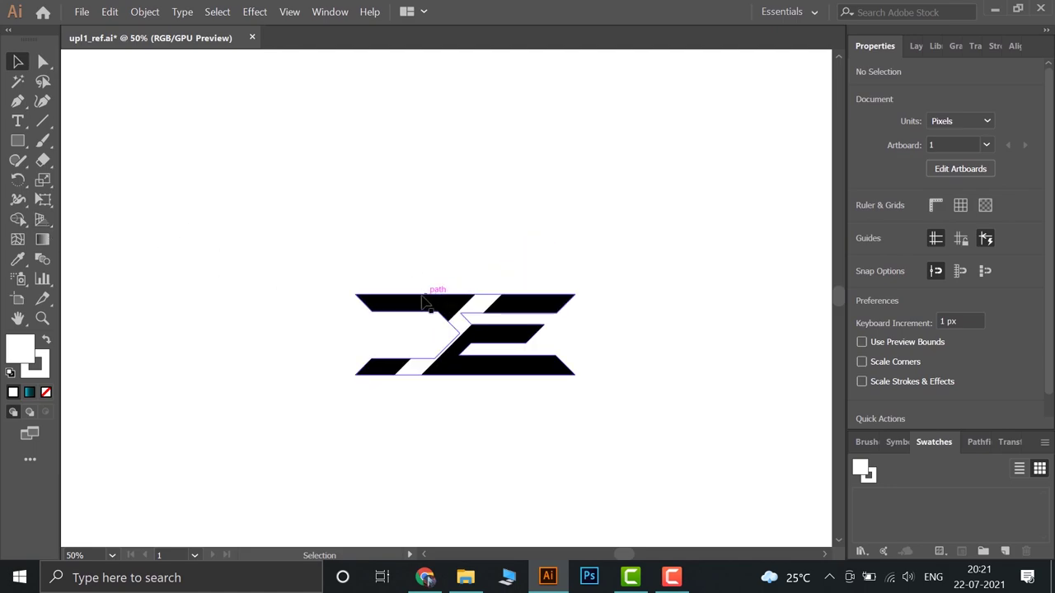
pyautogui.hotkey('ctrl', 'z')
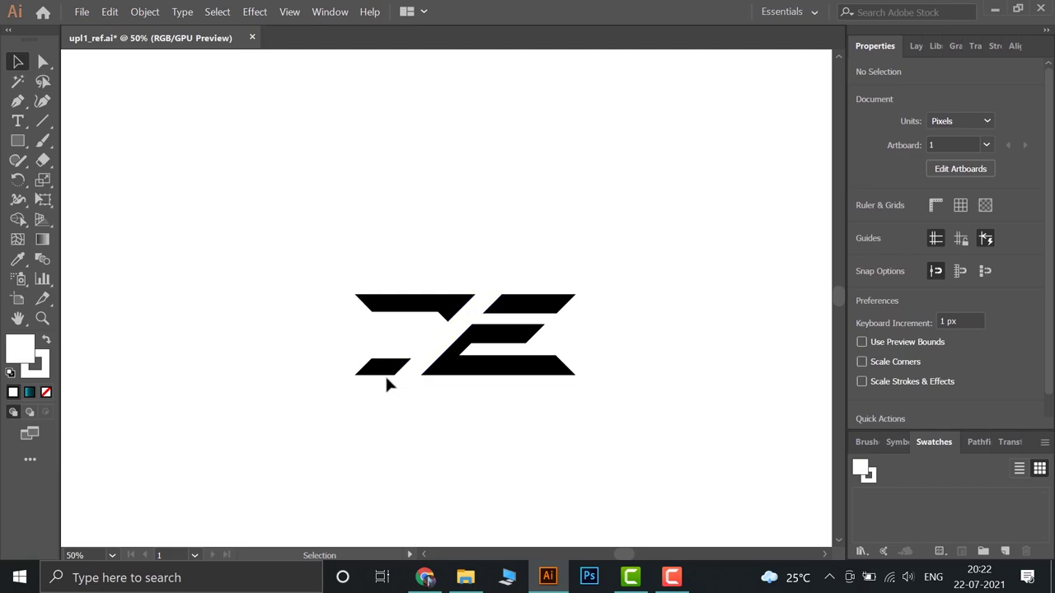
pyautogui.hotkey('ctrl', 'shift', 'z')
pyautogui.hotkey('ctrl', 'z')
pyautogui.hotkey('ctrl', 'shift', 'z')
pyautogui.hotkey('ctrl', 'z')
pyautogui.hotkey('ctrl', 'shift', 'z')
pyautogui.hotkey('ctrl', 'z')
pyautogui.hotkey('ctrl', 'shift', 'z')
pyautogui.hotkey('ctrl', 'z')
pyautogui.hotkey('ctrl', 'shift', 'z')
pyautogui.hotkey('ctrl', 'z')
# - Use the Shape Builder on the logo and the diagonal bar to separate the four logo parts outside the bar
pyautogui.moveTo(283, 207); pyautogui.dragTo(687, 430)
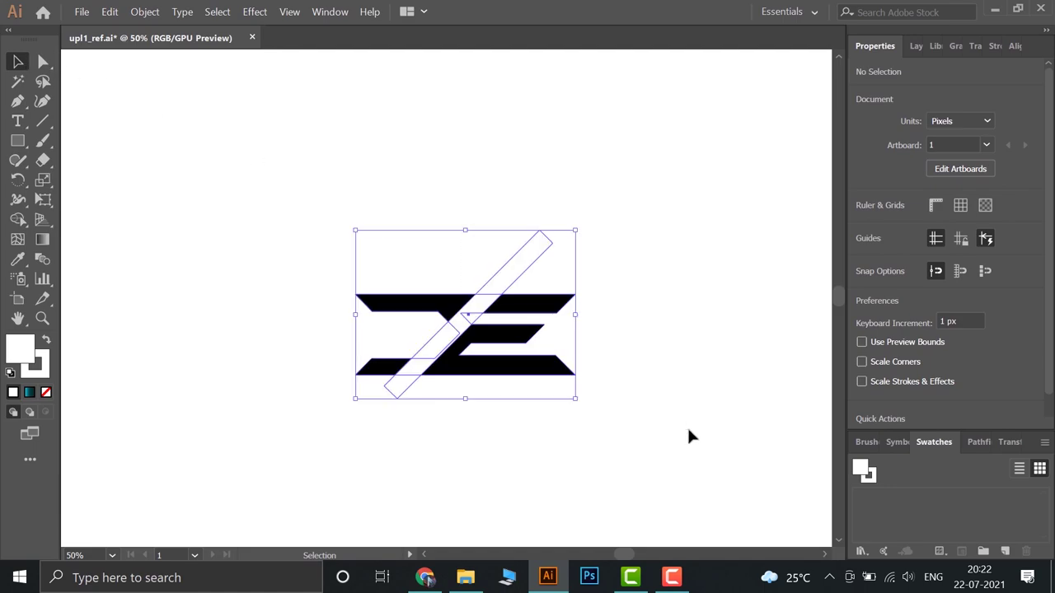
pyautogui.click(18, 220)
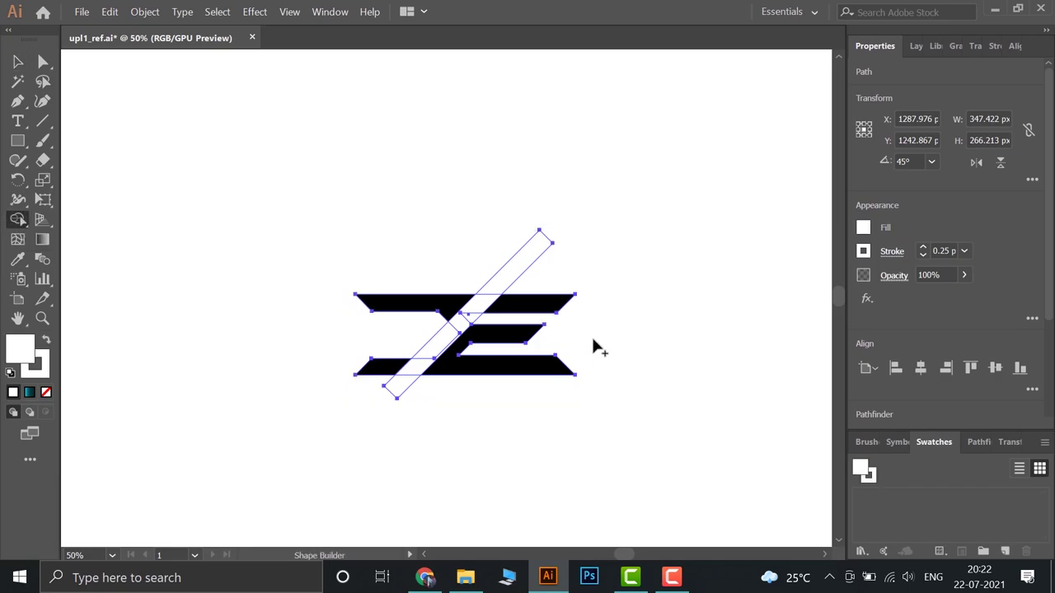
pyautogui.scroll(3, 486, 328)
pyautogui.moveTo(537, 322); pyautogui.dragTo(542, 273)
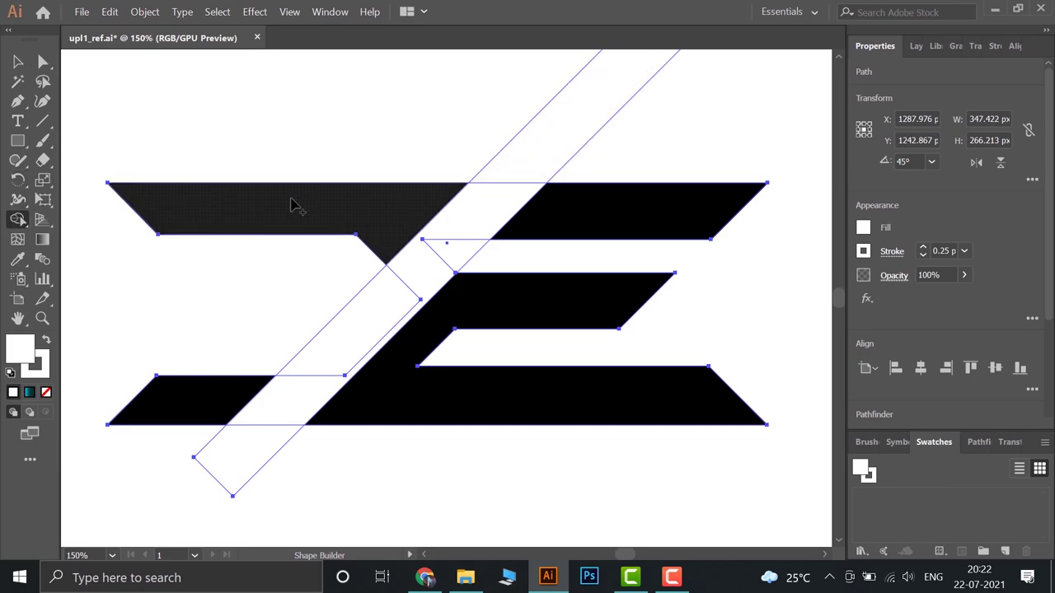
pyautogui.moveTo(279, 213); pyautogui.dragTo(527, 217)
pyautogui.click(577, 219)
pyautogui.click(203, 401)
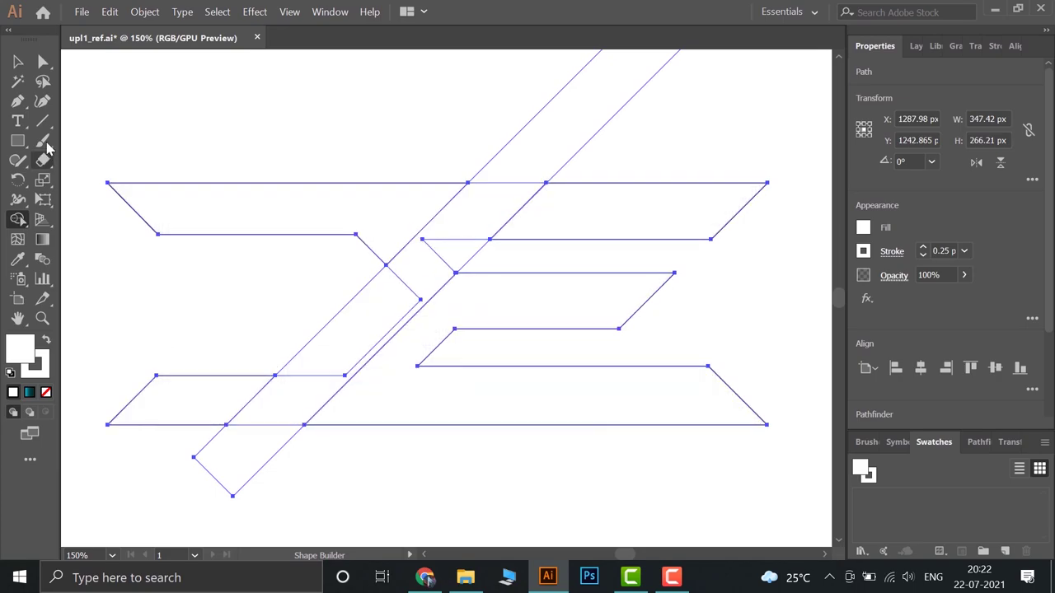
# - Delete the diagonal white bar and the leftover black piece beneath it
pyautogui.click(17, 62)
pyautogui.hotkey('ctrl', 'a')
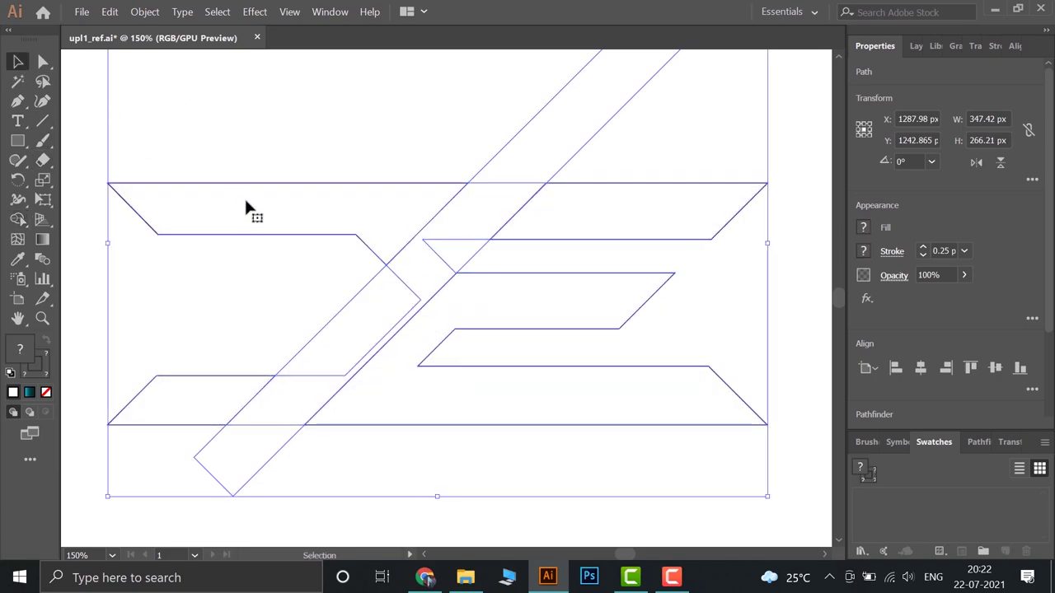
pyautogui.scroll(-4, 244, 196)
pyautogui.scroll(3, 177, 212)
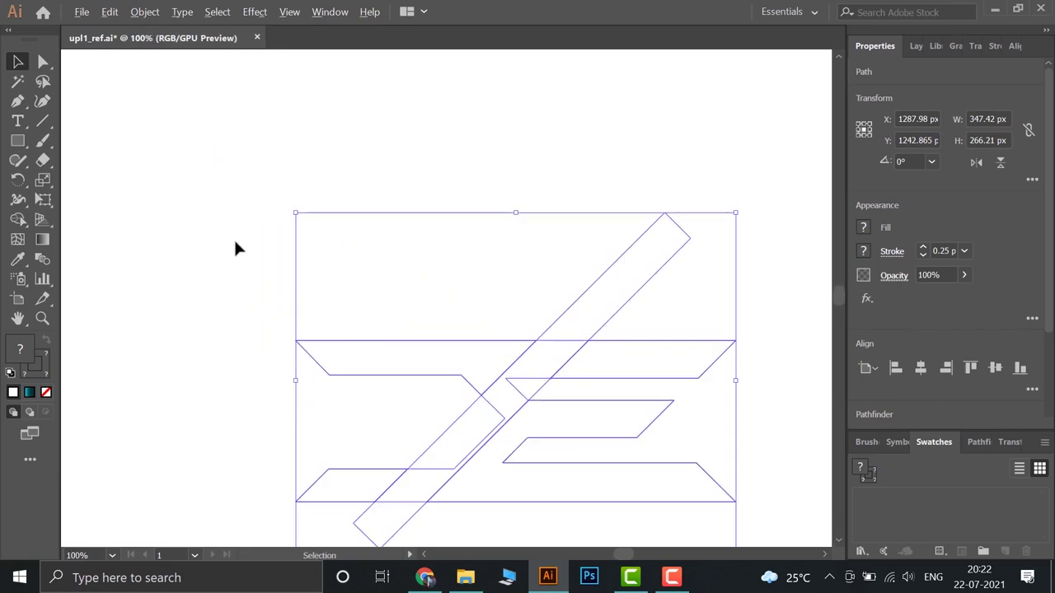
pyautogui.moveTo(365, 346); pyautogui.dragTo(260, 246)
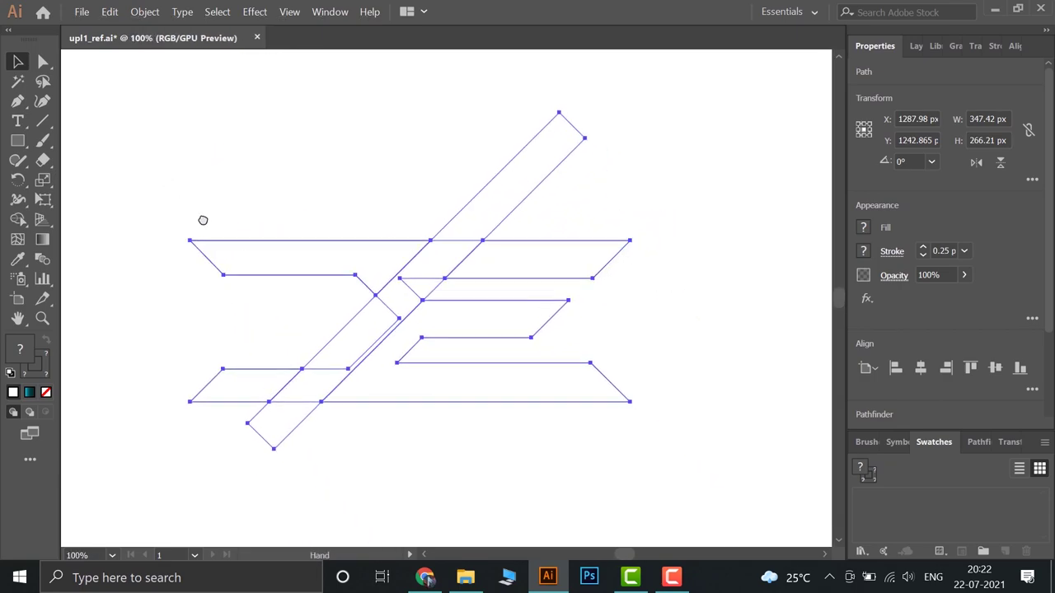
pyautogui.click(634, 217)
pyautogui.click(537, 188)
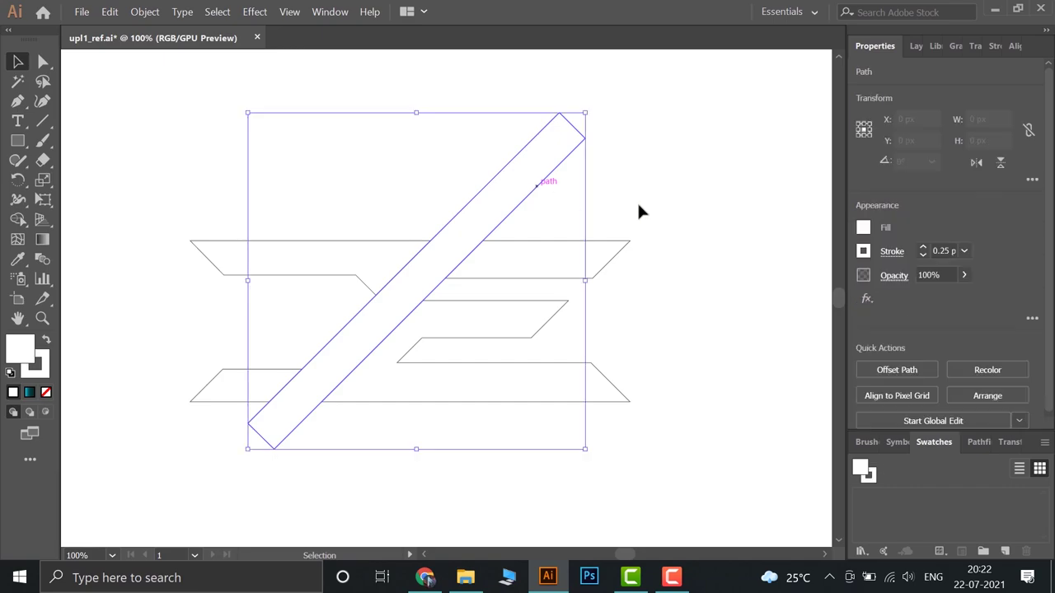
pyautogui.hotkey('ctrl', 'z')
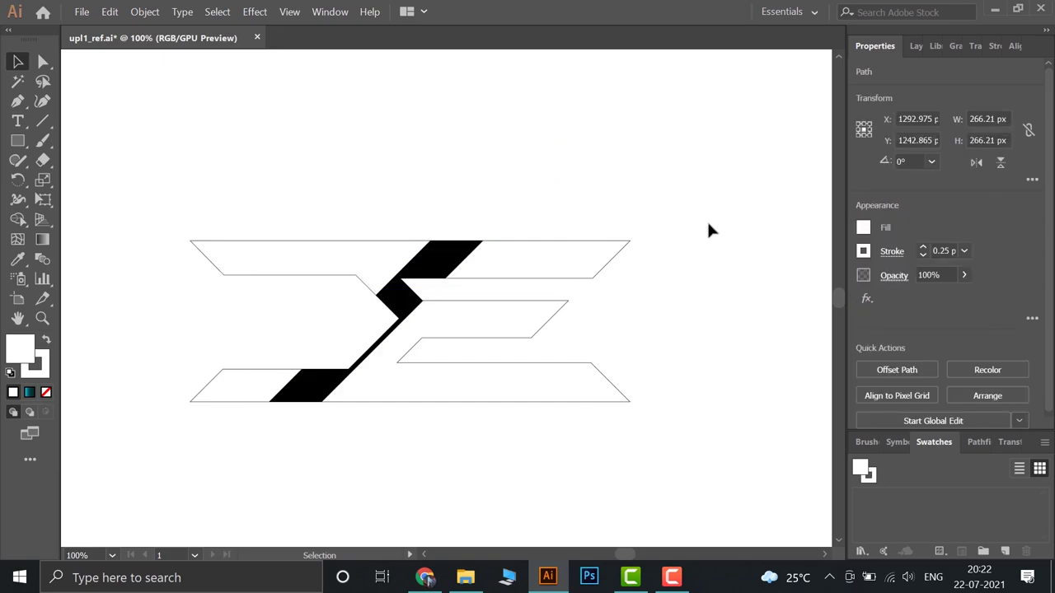
pyautogui.click(428, 268)
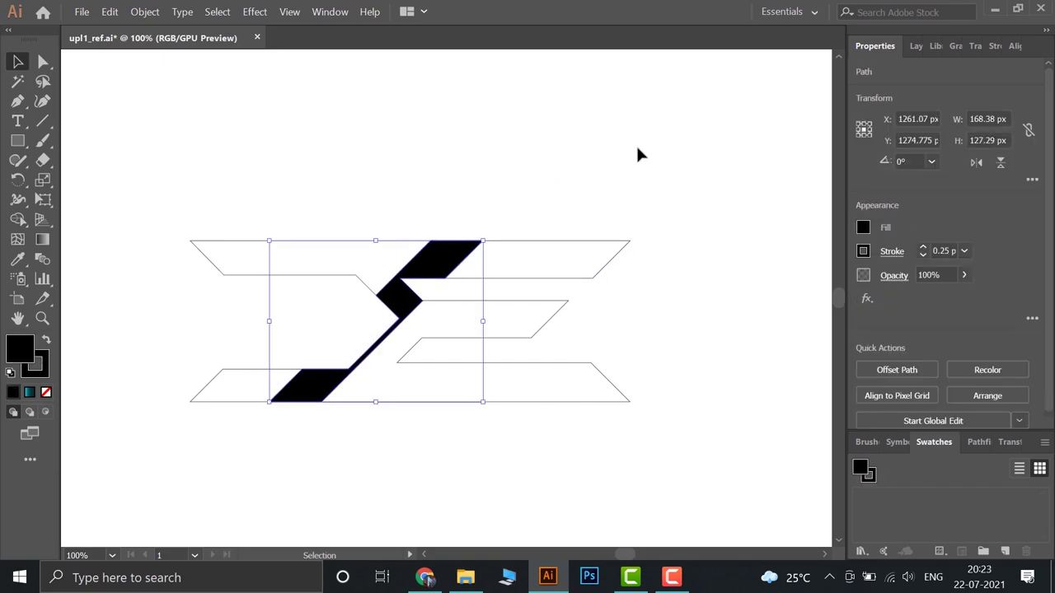
pyautogui.press('Delete')
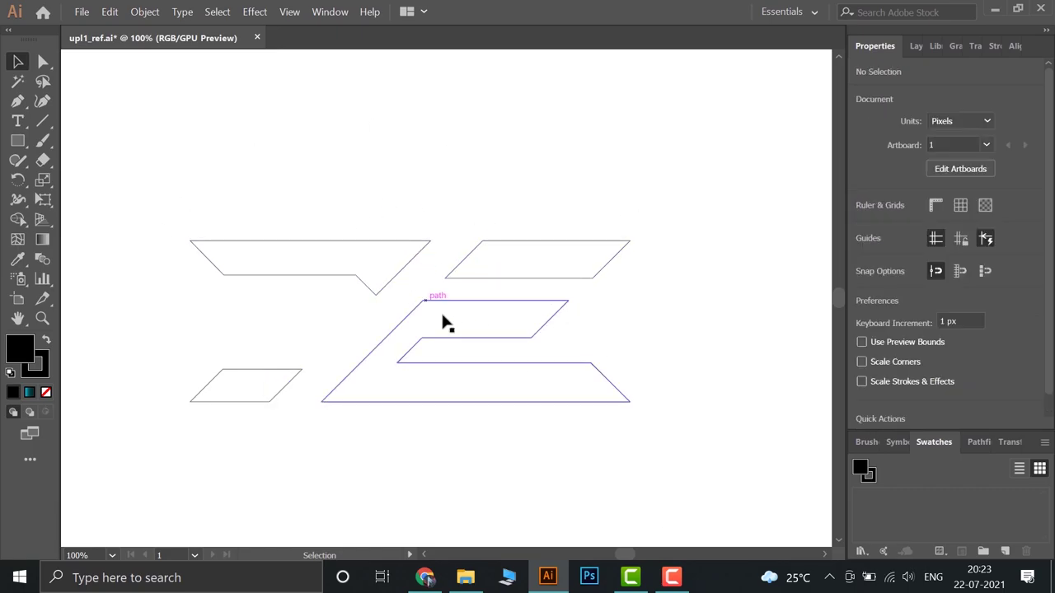
# - Fill the four remaining logo parts with black
pyautogui.moveTo(694, 471); pyautogui.dragTo(143, 145)
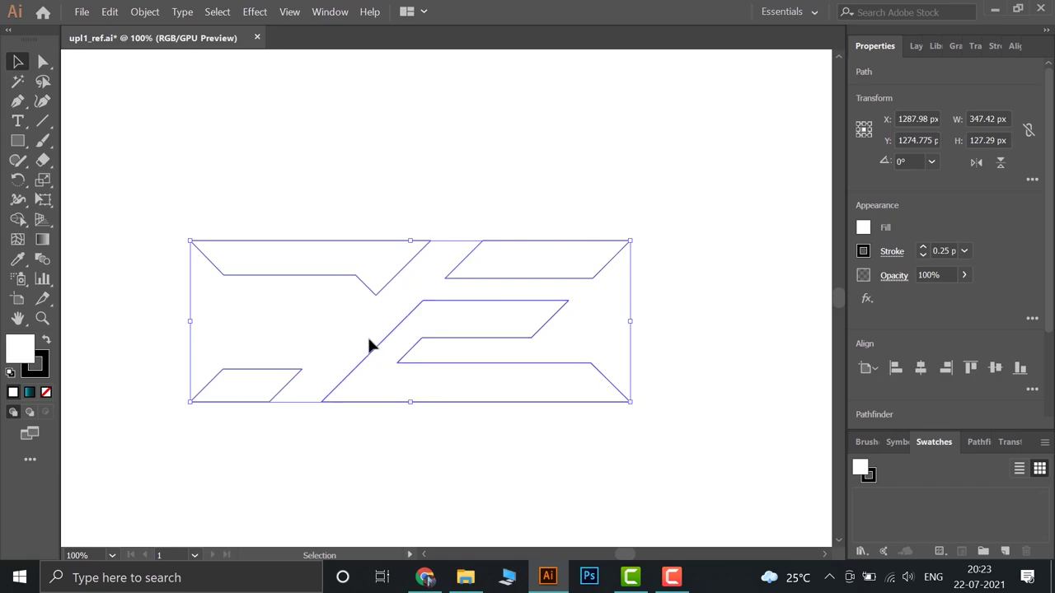
pyautogui.keyDown('shift'); pyautogui.click(863, 229); pyautogui.keyUp('shift')
pyautogui.click(702, 373)
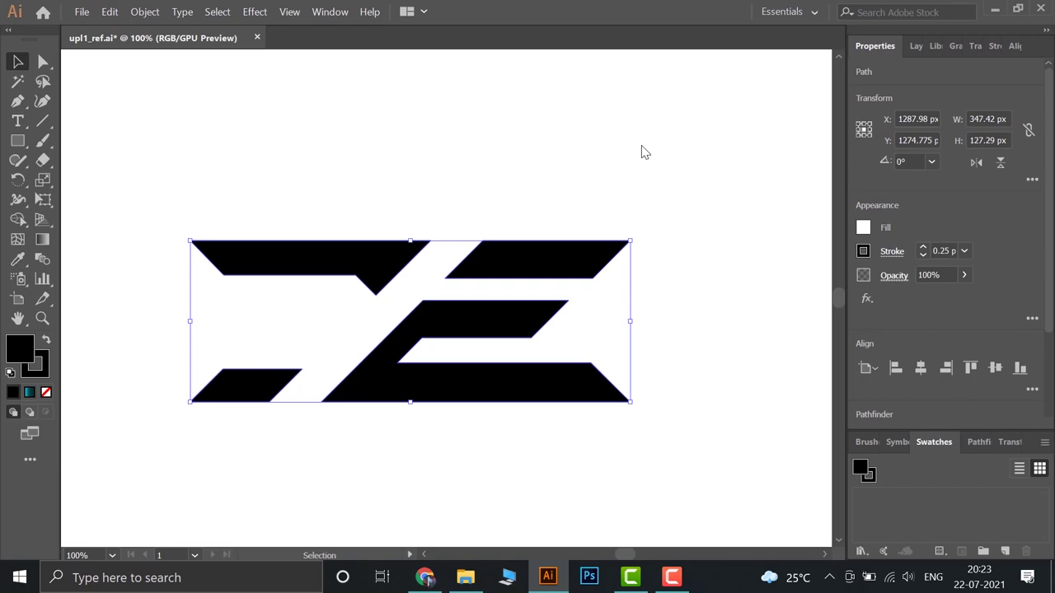
pyautogui.click(644, 153)
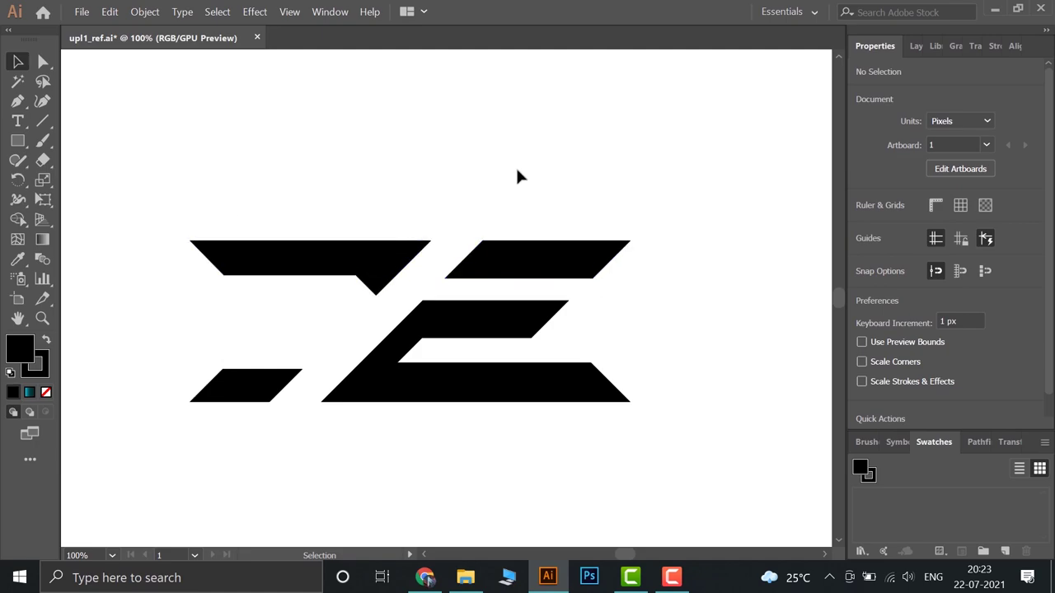
# - Select the four logo parts one after another to check that they are separate shapes, and deselect them
pyautogui.click(313, 272)
pyautogui.keyDown('shift'); pyautogui.click(589, 267); pyautogui.keyUp('shift')
pyautogui.keyDown('shift'); pyautogui.click(511, 330); pyautogui.keyUp('shift')
pyautogui.keyDown('shift'); pyautogui.click(276, 380); pyautogui.keyUp('shift')
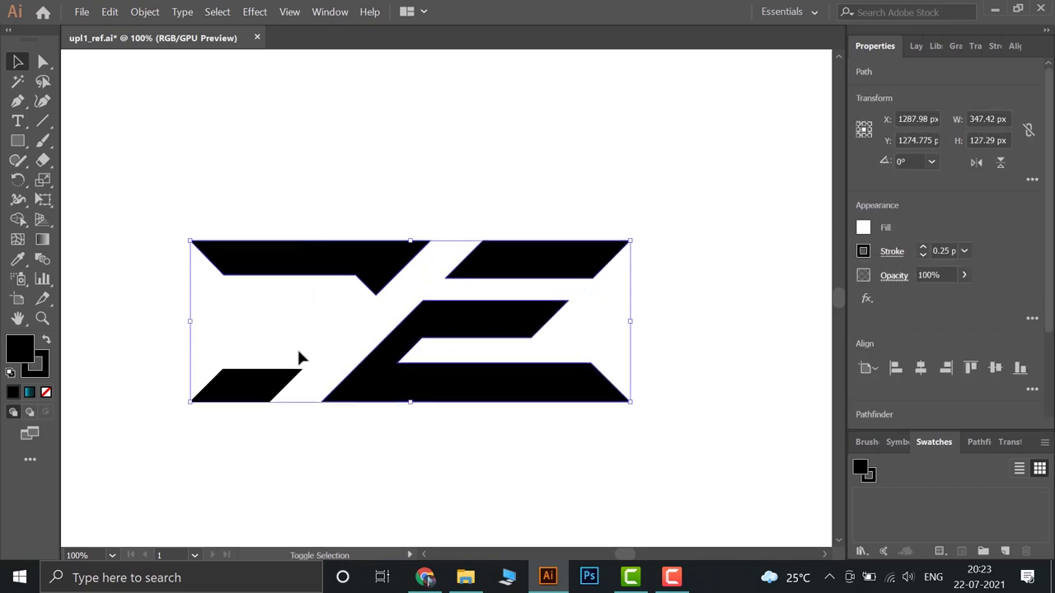
pyautogui.click(335, 504)
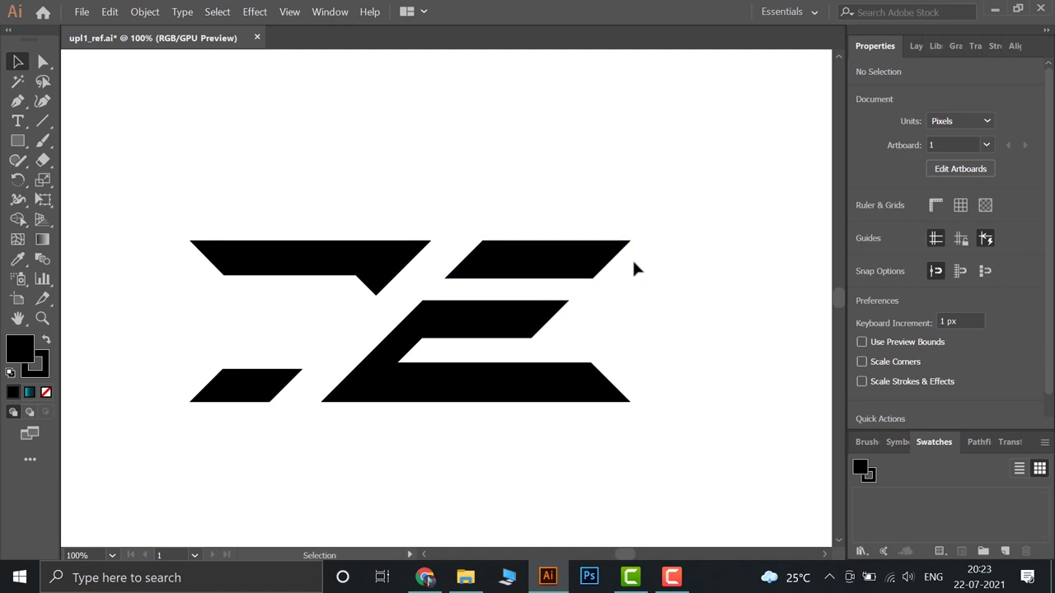
# - Apply the linear gradient fill to the upper-right bar of the logo and show its gradient annotator
pyautogui.click(544, 268)
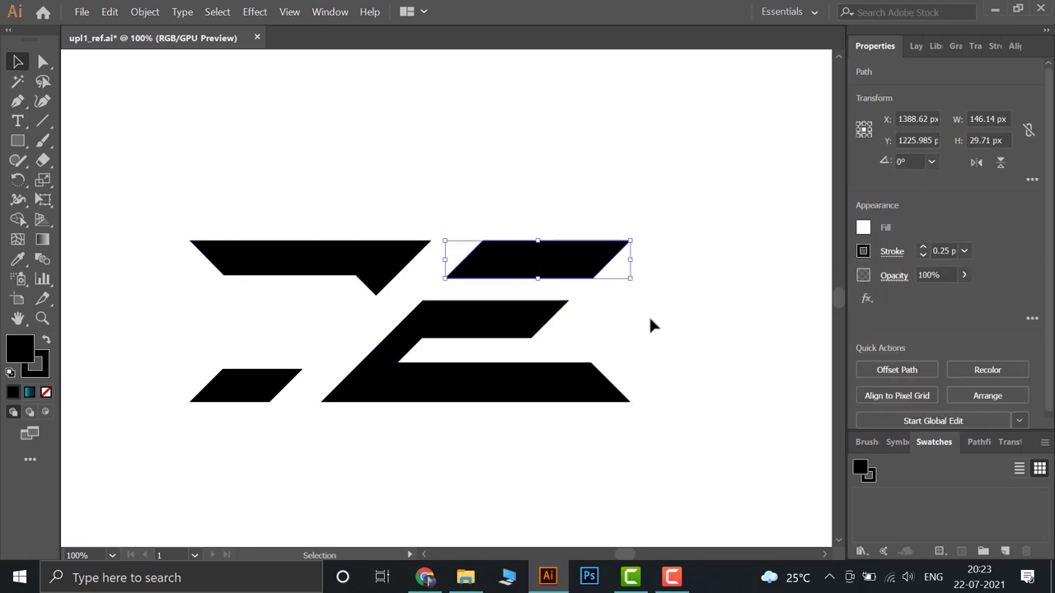
pyautogui.click(31, 393)
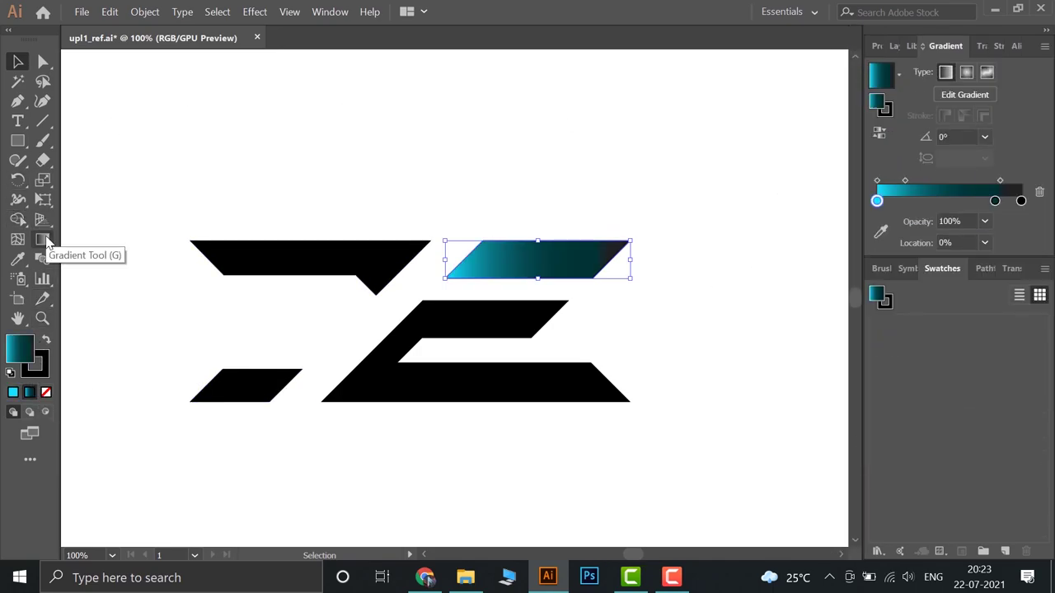
pyautogui.click(44, 239)
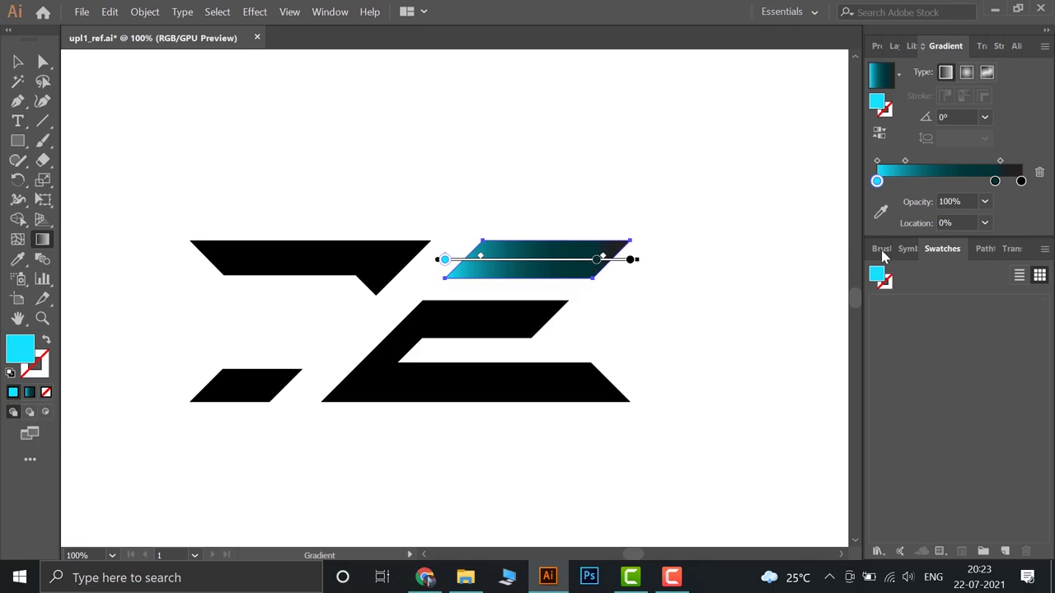
# - Set the first colour stop of the upper-right bar's gradient to pink, #e90061
pyautogui.doubleClick(877, 182)
pyautogui.click(808, 238)
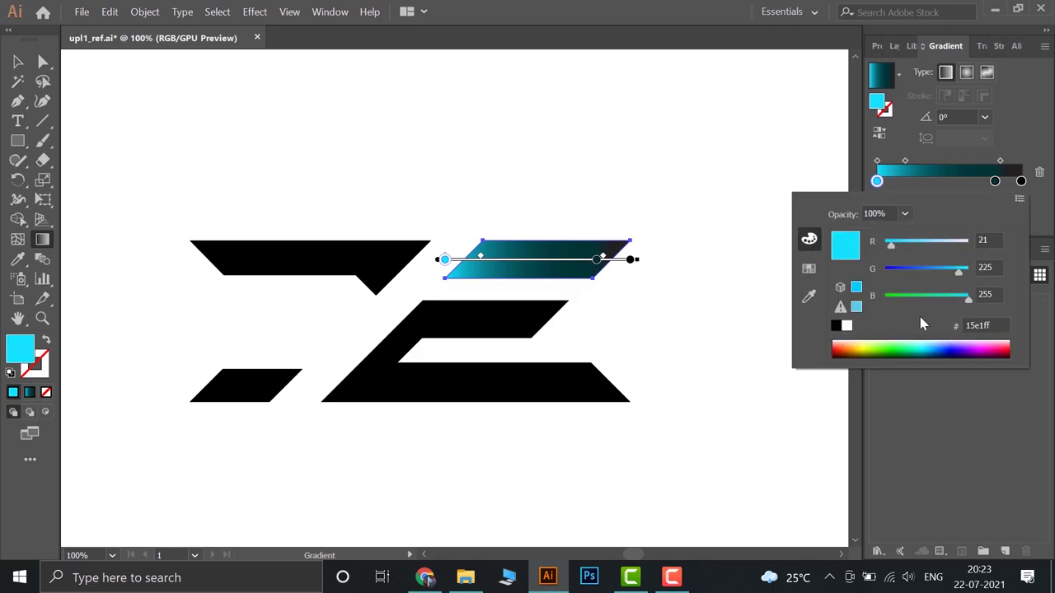
pyautogui.click(863, 346)
pyautogui.moveTo(862, 347)
pyautogui.mouseDown()
pyautogui.moveTo(875, 346)
pyautogui.moveTo(863, 345)
pyautogui.mouseUp()
pyautogui.moveTo(970, 346); pyautogui.dragTo(1001, 345)
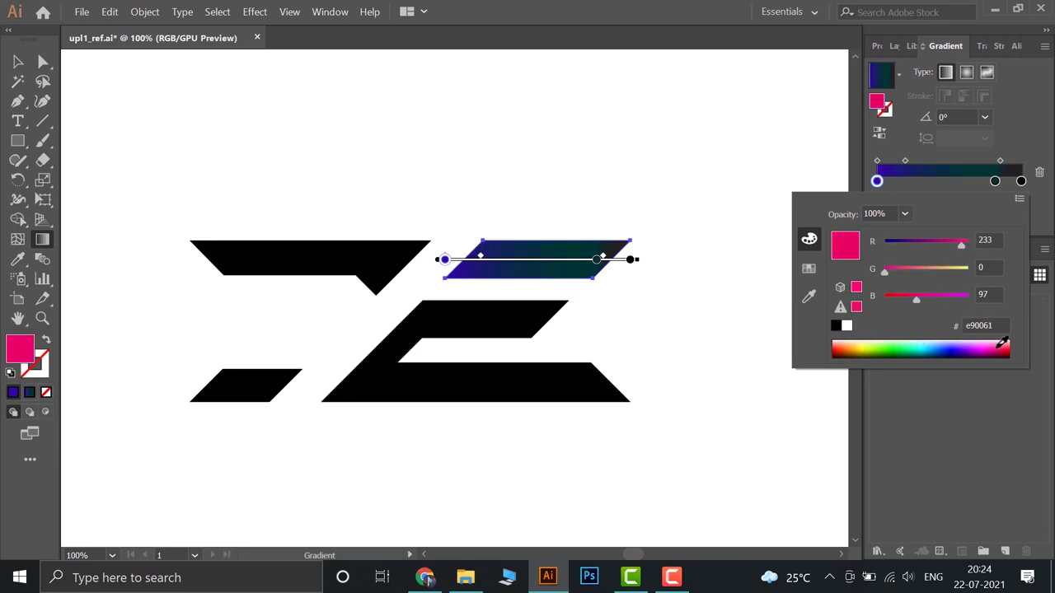
pyautogui.click(739, 214)
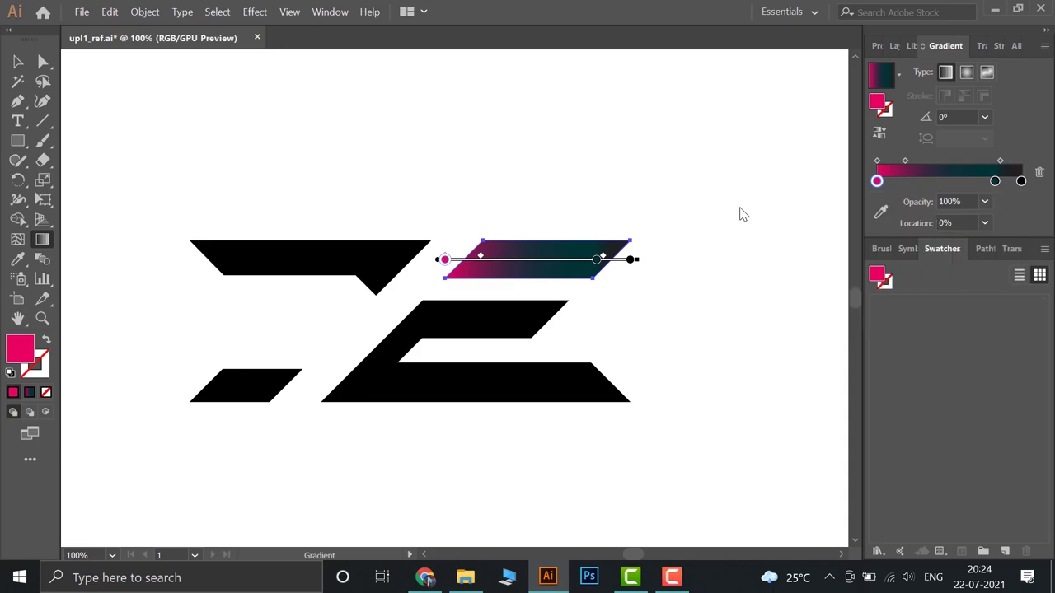
# - Set the middle colour stop of the upper-right bar's gradient to dark maroon, #260011, and deselect the bar
pyautogui.click(995, 183)
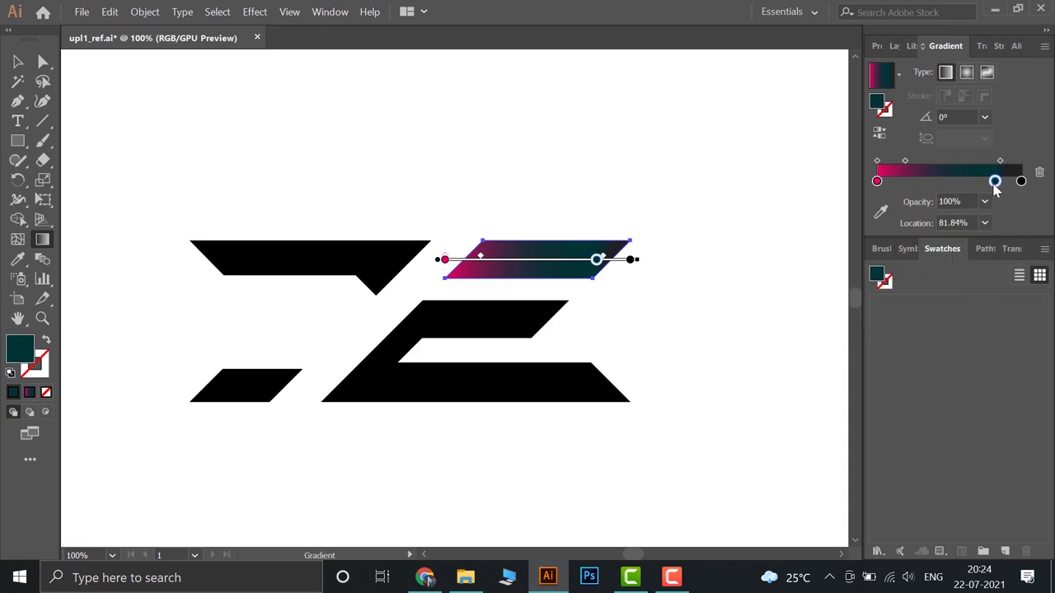
pyautogui.doubleClick(994, 182)
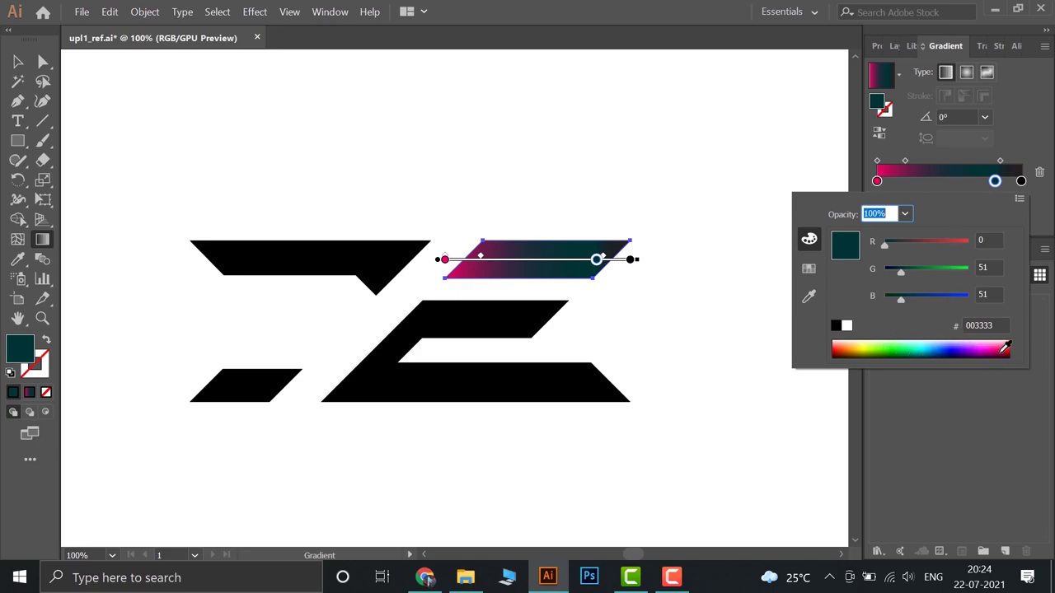
pyautogui.doubleClick(28, 353)
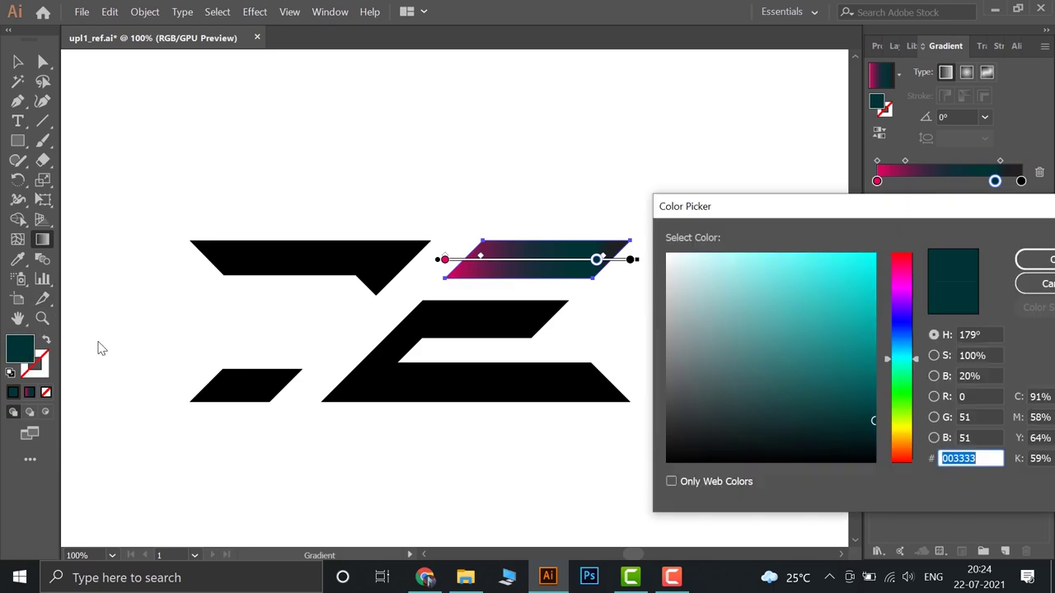
pyautogui.moveTo(906, 356); pyautogui.dragTo(904, 269)
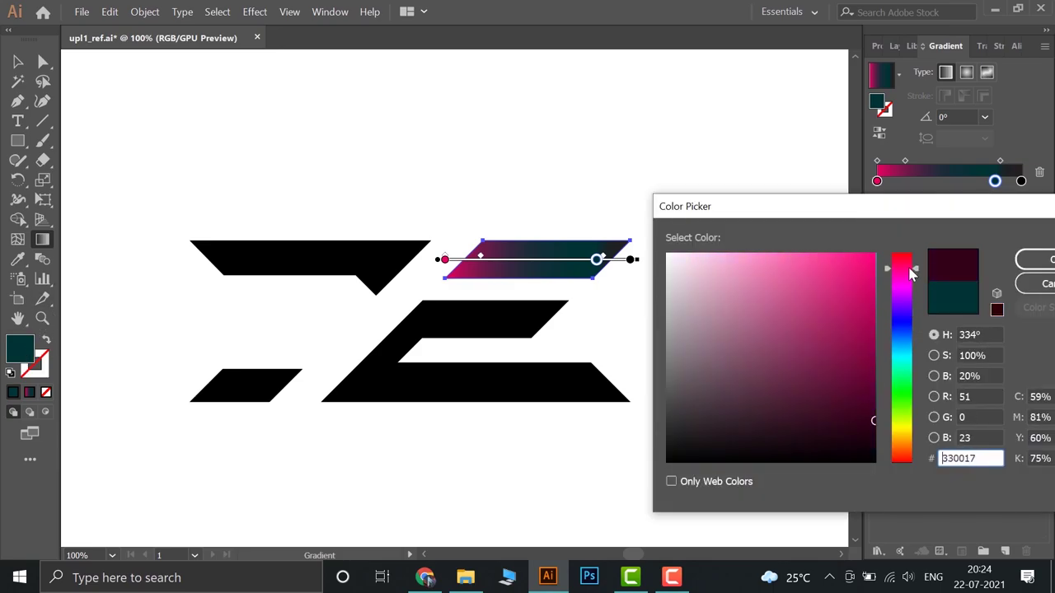
pyautogui.moveTo(873, 421); pyautogui.dragTo(877, 430)
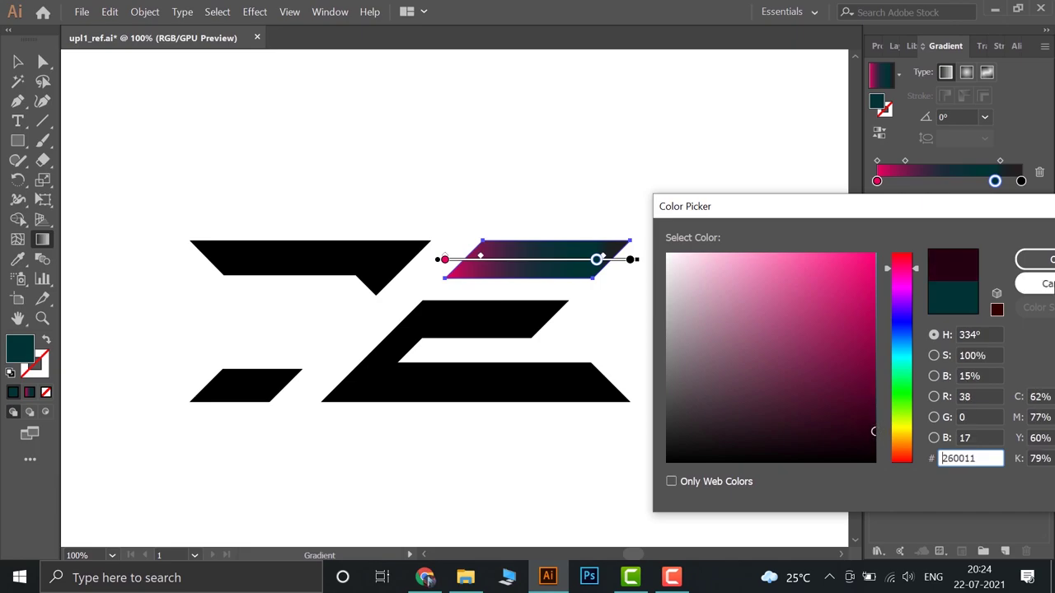
pyautogui.click(1035, 260)
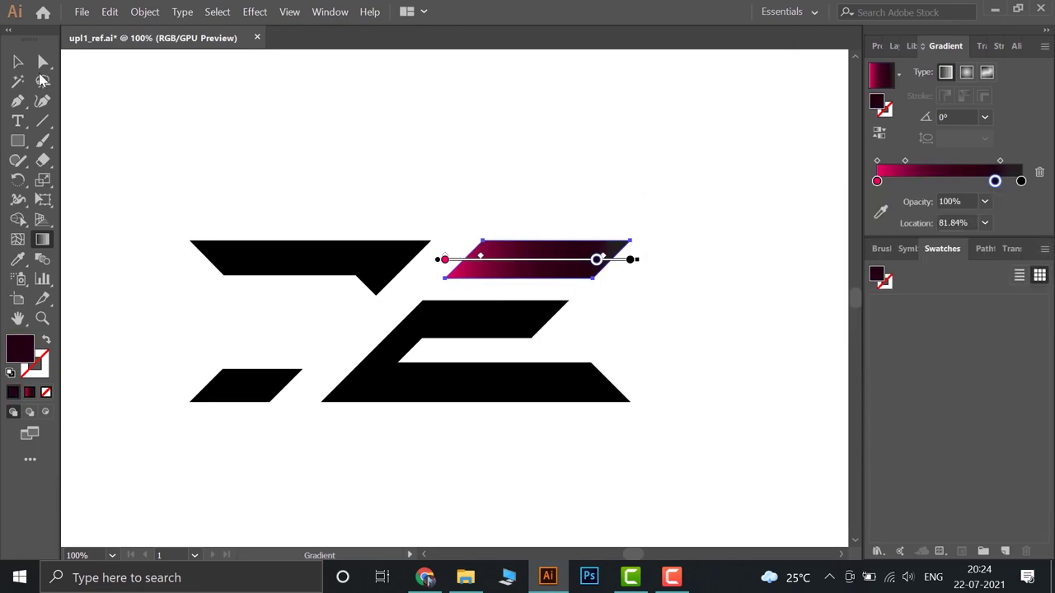
pyautogui.click(17, 62)
pyautogui.click(291, 118)
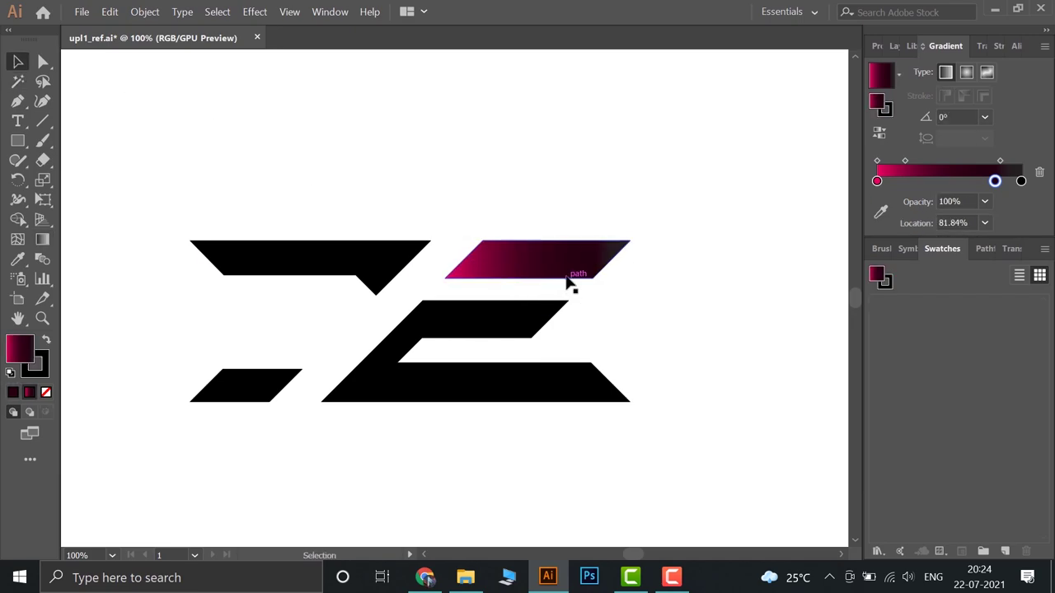
# - Remove the stroke from the gradient-filled upper-right bar, check its edges up close, and deselect it
pyautogui.scroll(-1, 558, 266)
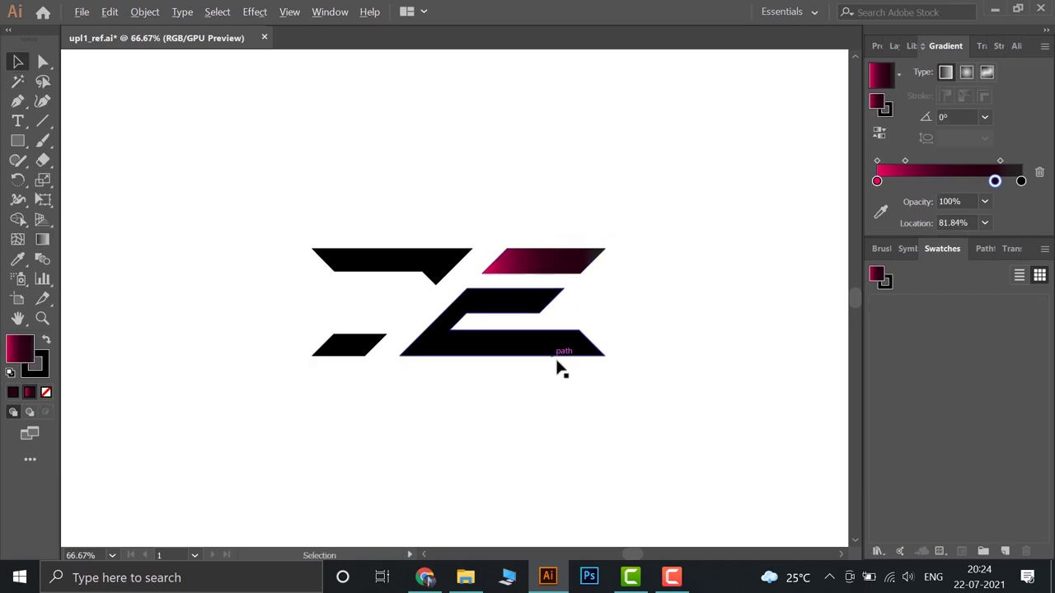
pyautogui.click(567, 256)
pyautogui.click(875, 45)
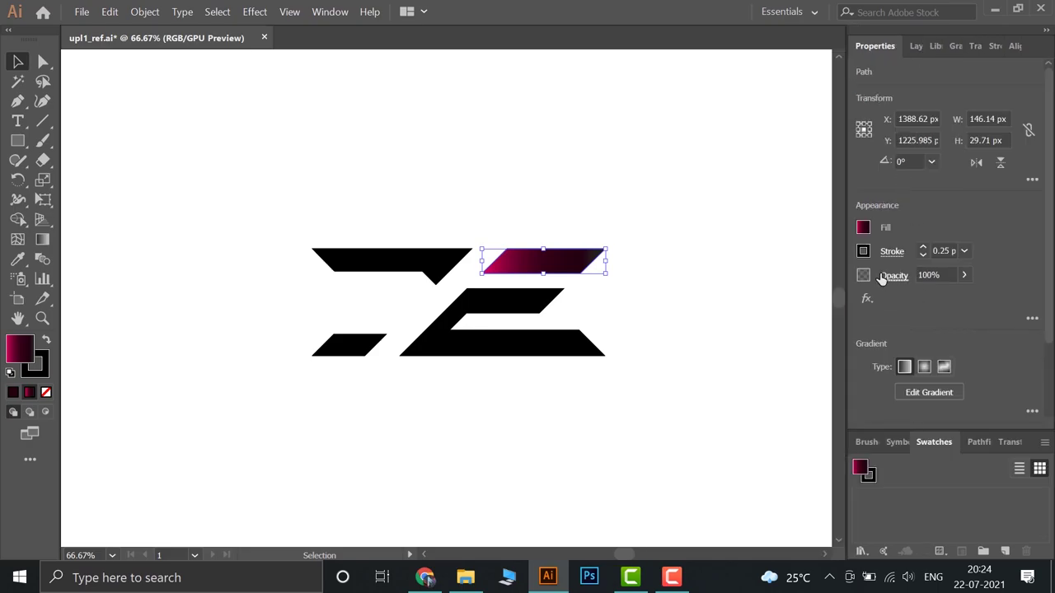
pyautogui.click(863, 251)
pyautogui.click(684, 396)
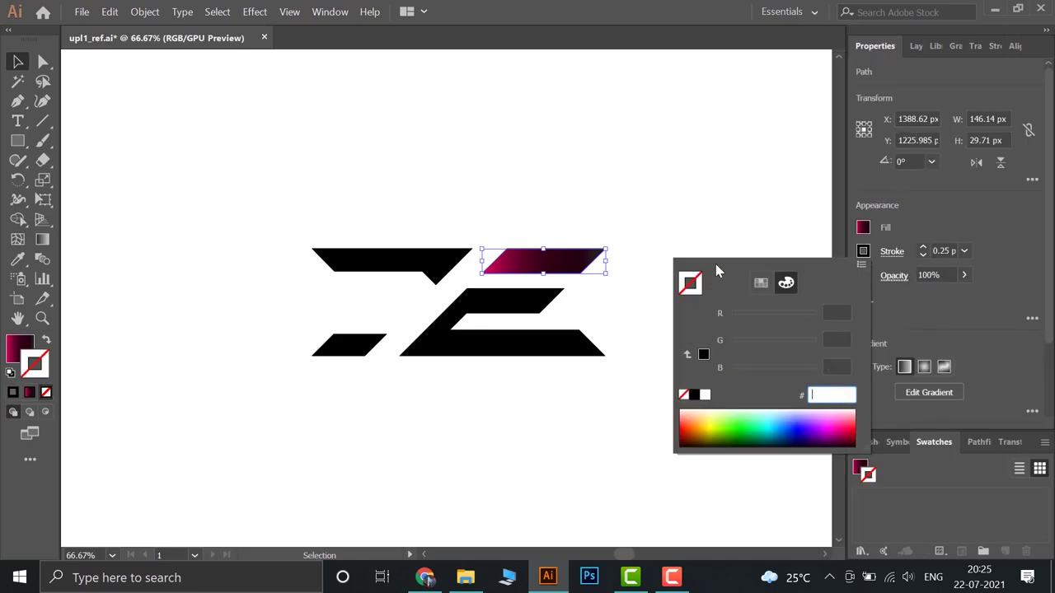
pyautogui.scroll(3, 506, 277)
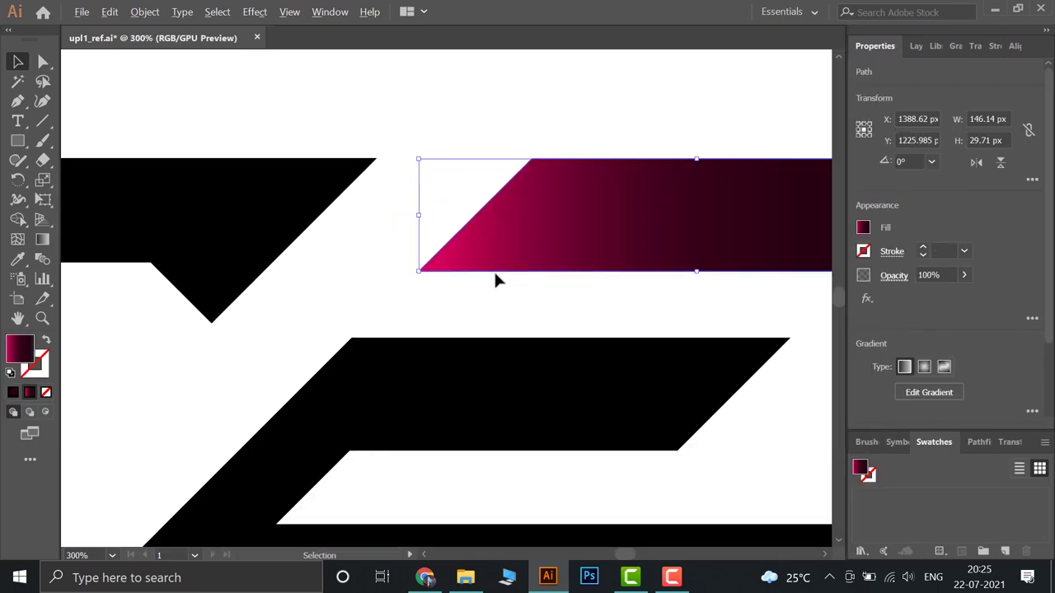
pyautogui.scroll(-3, 498, 281)
pyautogui.click(504, 175)
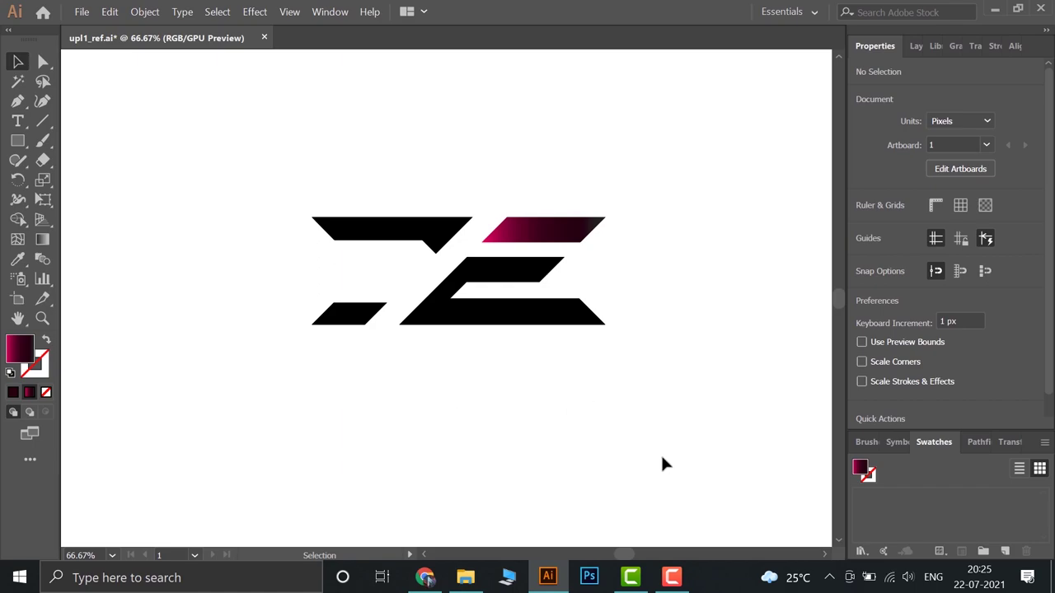
pyautogui.moveTo(666, 426); pyautogui.dragTo(269, 203)
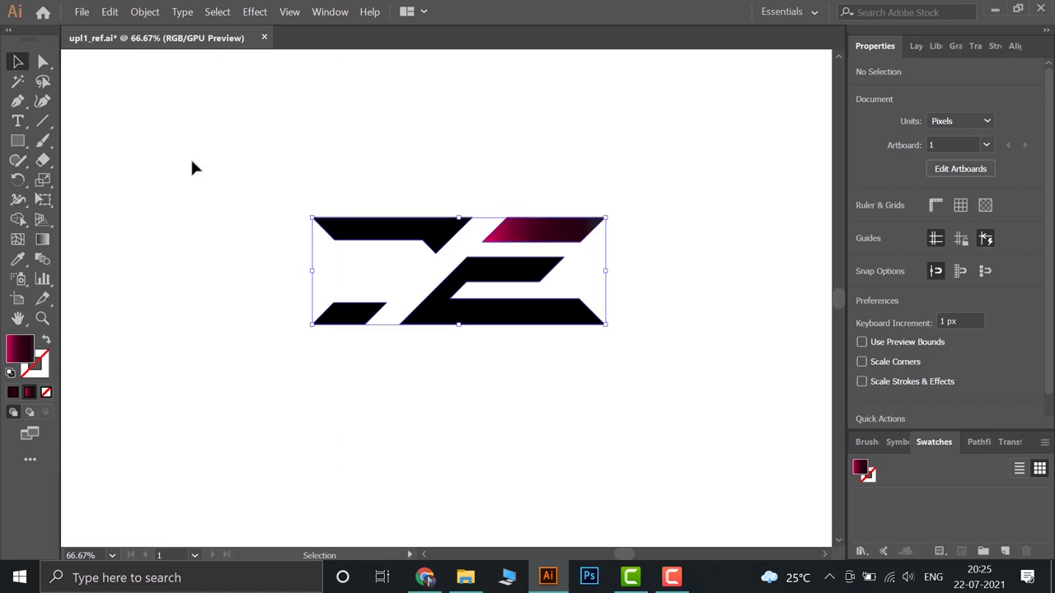
pyautogui.click(337, 426)
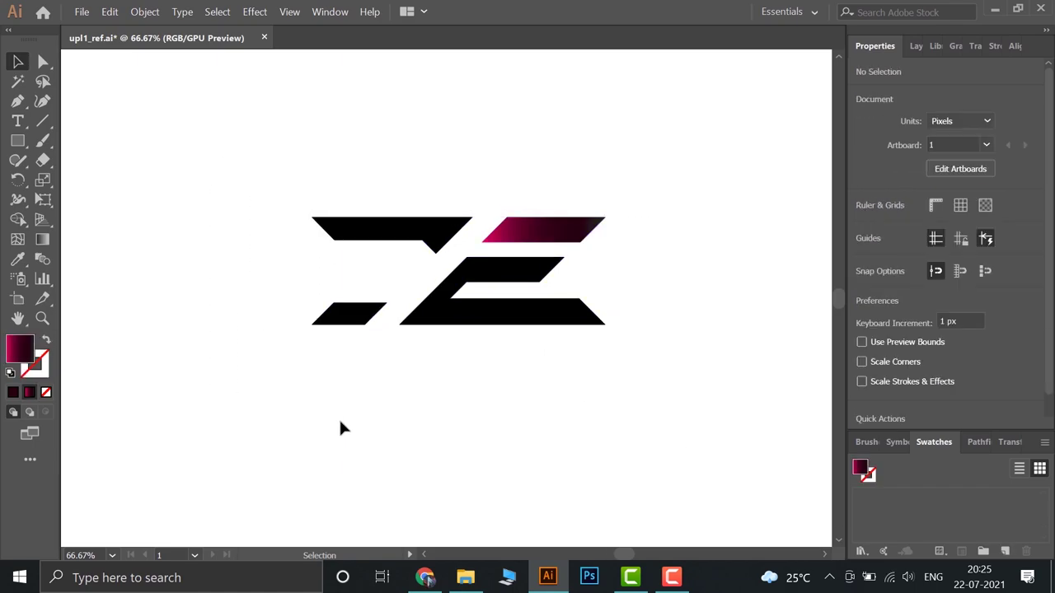